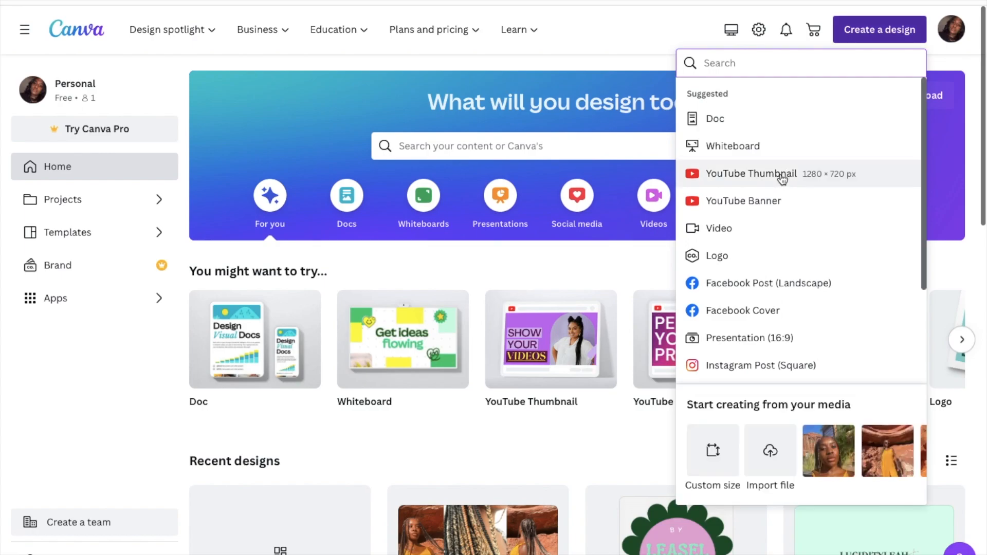
Create a new 1280 × 720 px YouTube Thumbnail design and look through the suggested templates
{"action": "left_click", "coordinate": [782, 177]}
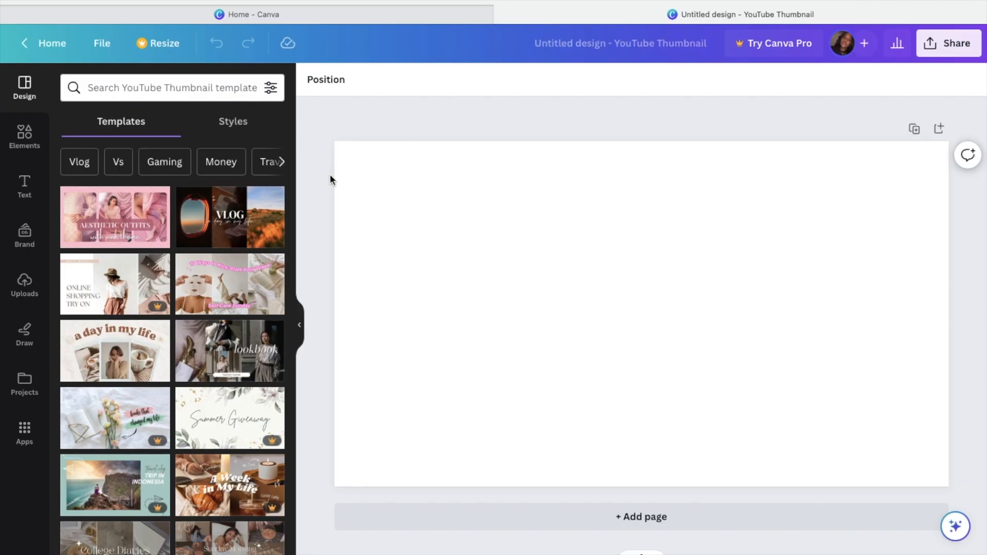
{"action": "scroll", "coordinate": [231, 231], "scroll_direction": "down", "scroll_amount": 6}
{"action": "scroll", "coordinate": [231, 231], "scroll_direction": "down", "scroll_amount": 4}
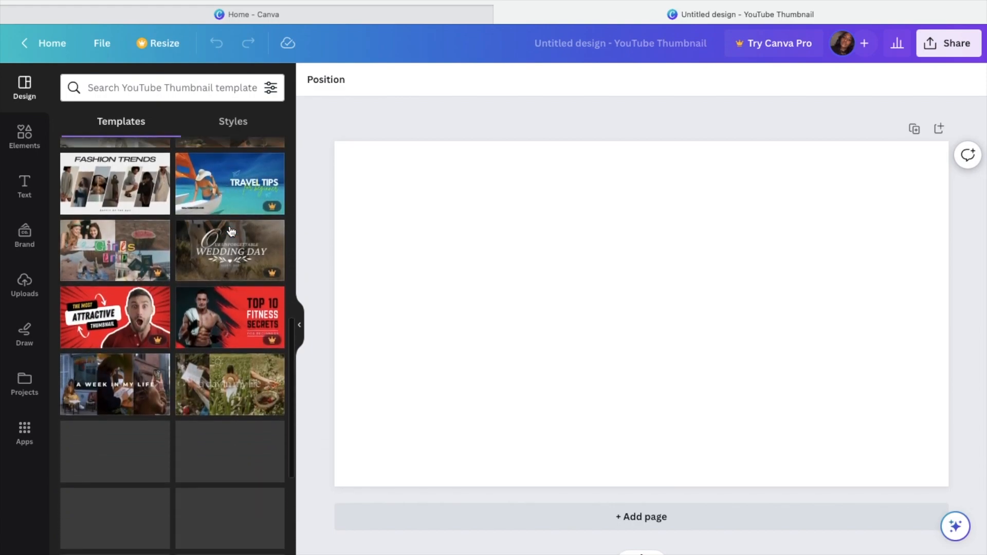
{"action": "scroll", "coordinate": [230, 231], "scroll_direction": "down", "scroll_amount": 6}
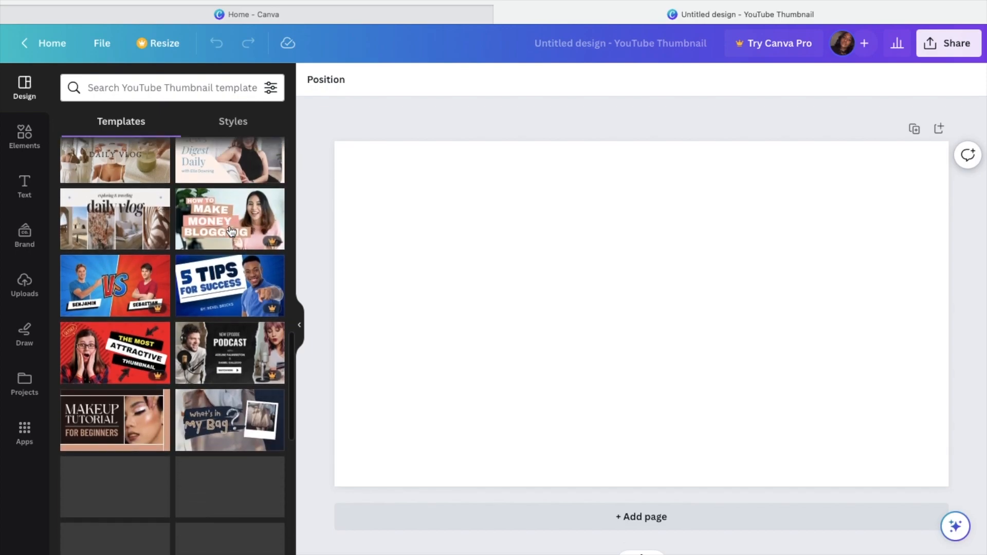
{"action": "scroll", "coordinate": [231, 231], "scroll_direction": "up", "scroll_amount": 18}
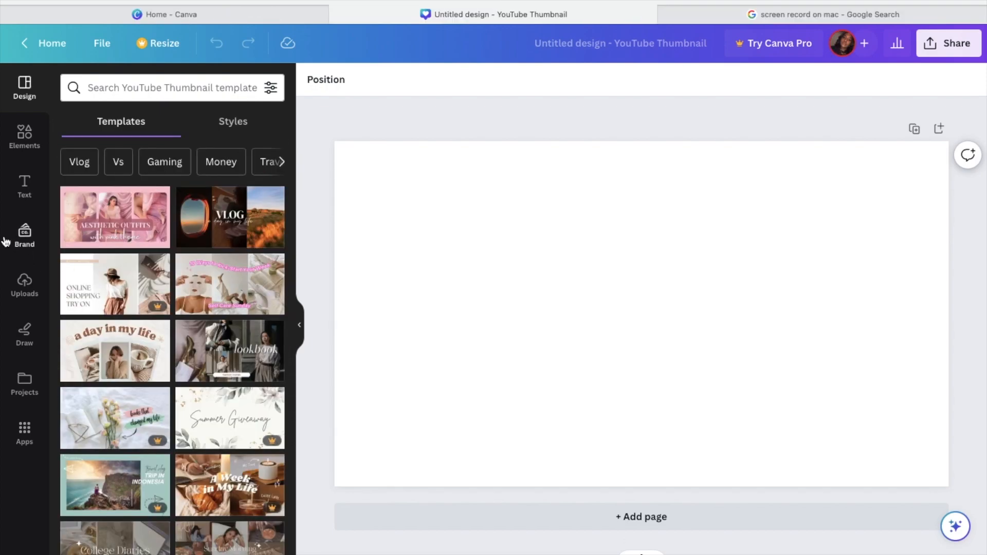
Upload the close-up braids photo IMG_1545.JPG to the design's image uploads
{"action": "left_click", "coordinate": [29, 295]}
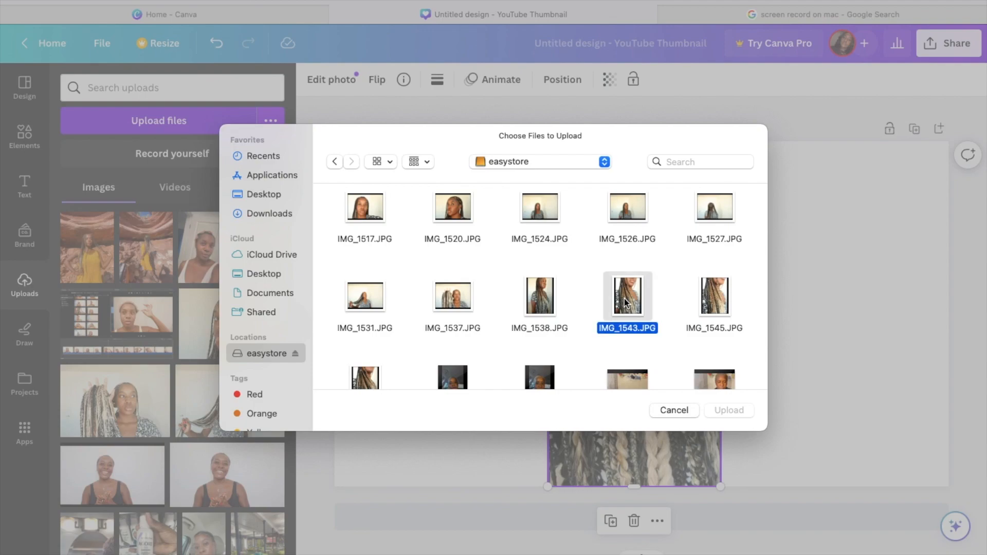
{"action": "left_click", "coordinate": [711, 302]}
{"action": "left_click", "coordinate": [745, 414]}
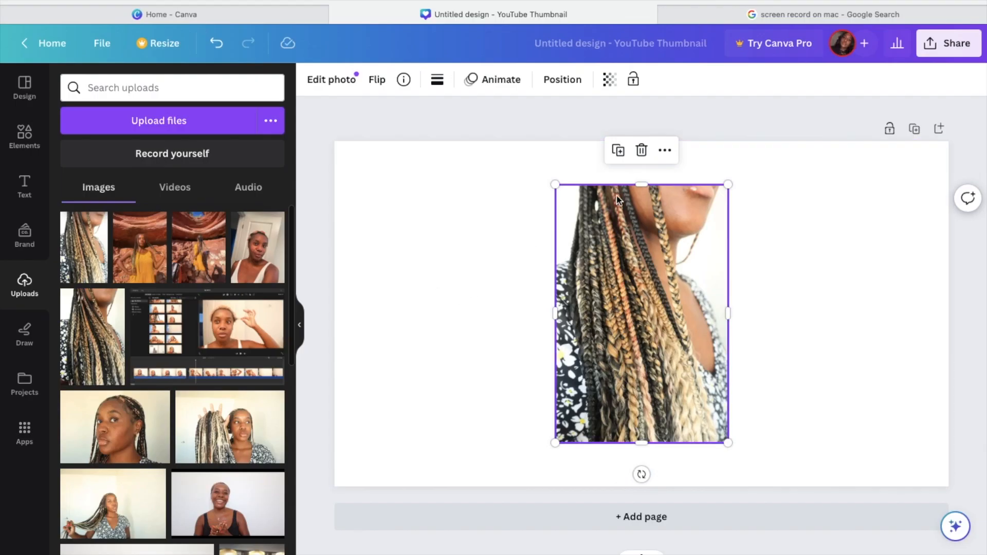
Stretch the close-up braids photo to the full page height and widen both sides to about 420 × 720
{"action": "left_click_drag", "start_coordinate": [635, 185], "coordinate": [628, 143]}
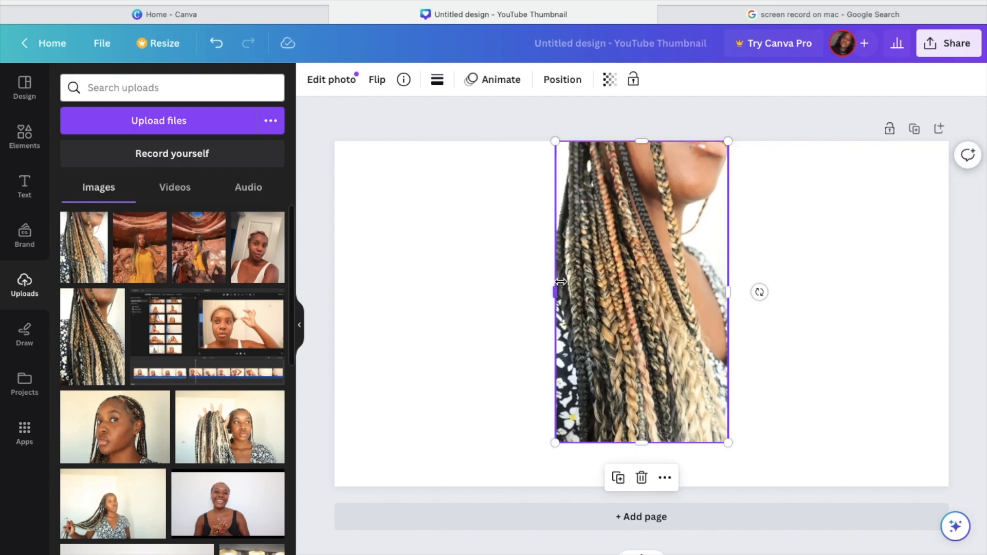
{"action": "left_click_drag", "start_coordinate": [641, 444], "coordinate": [645, 494]}
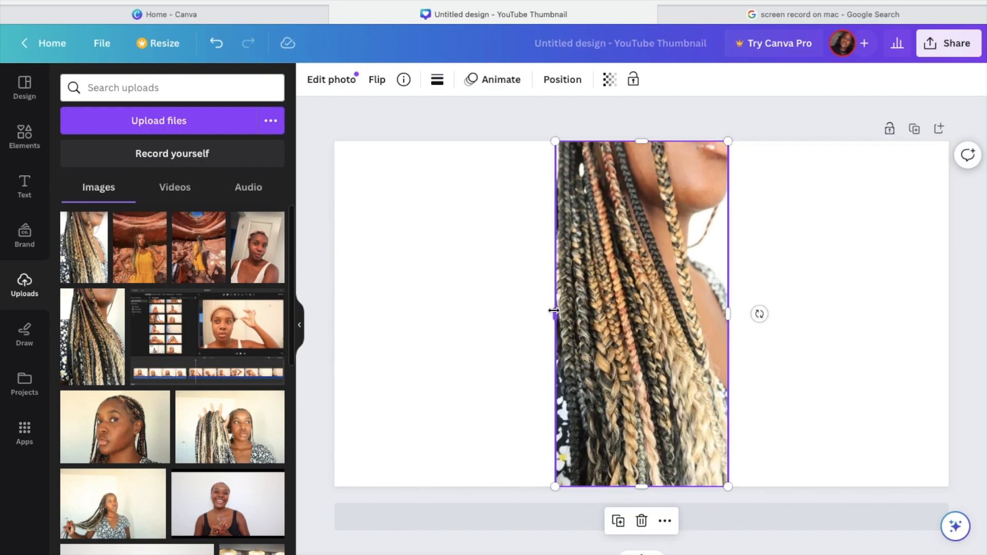
{"action": "left_click_drag", "start_coordinate": [548, 311], "coordinate": [536, 310]}
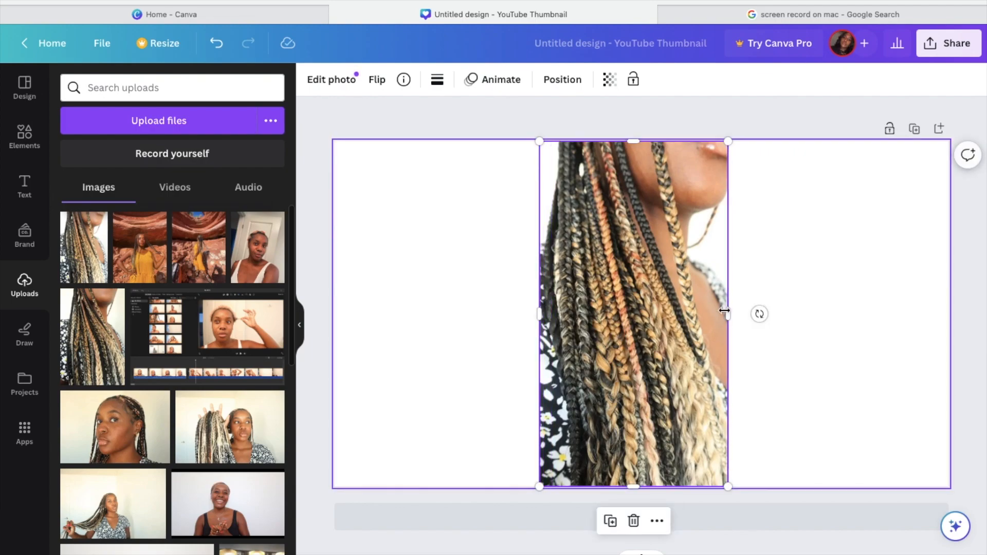
{"action": "left_click_drag", "start_coordinate": [731, 310], "coordinate": [740, 311]}
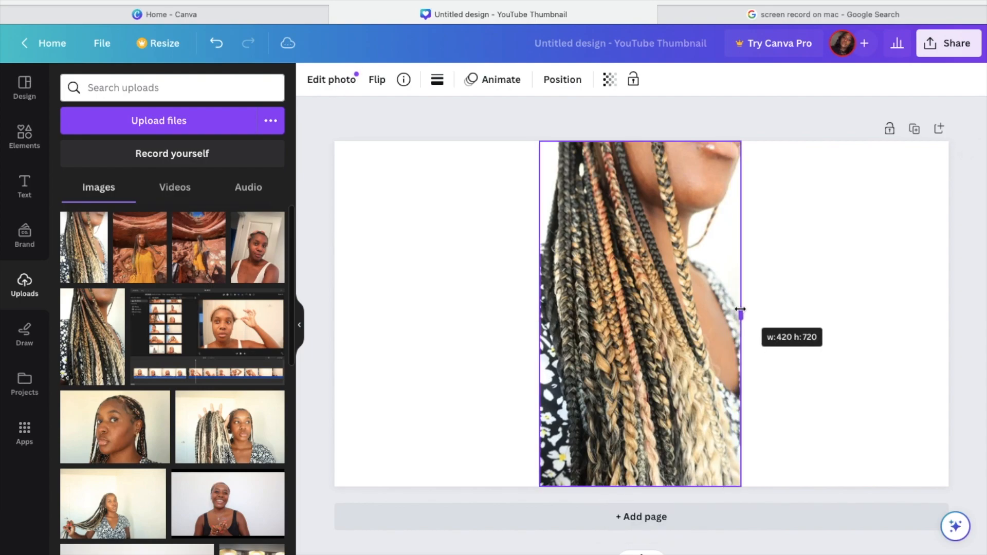
Add the front-facing yellow-dress photo and enlarge it to fill the page's left third, up to the braids photo
{"action": "left_click", "coordinate": [140, 246]}
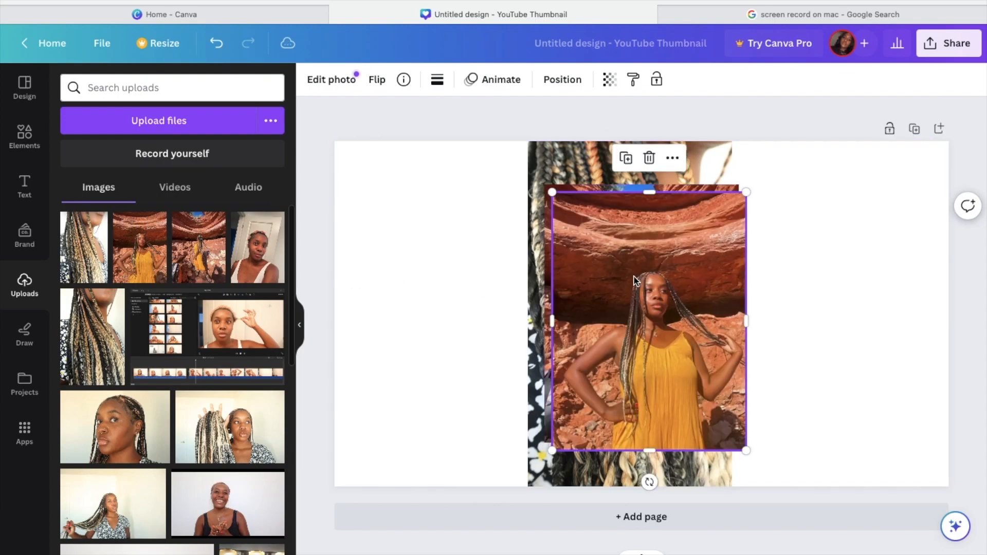
{"action": "left_click_drag", "start_coordinate": [621, 280], "coordinate": [417, 229]}
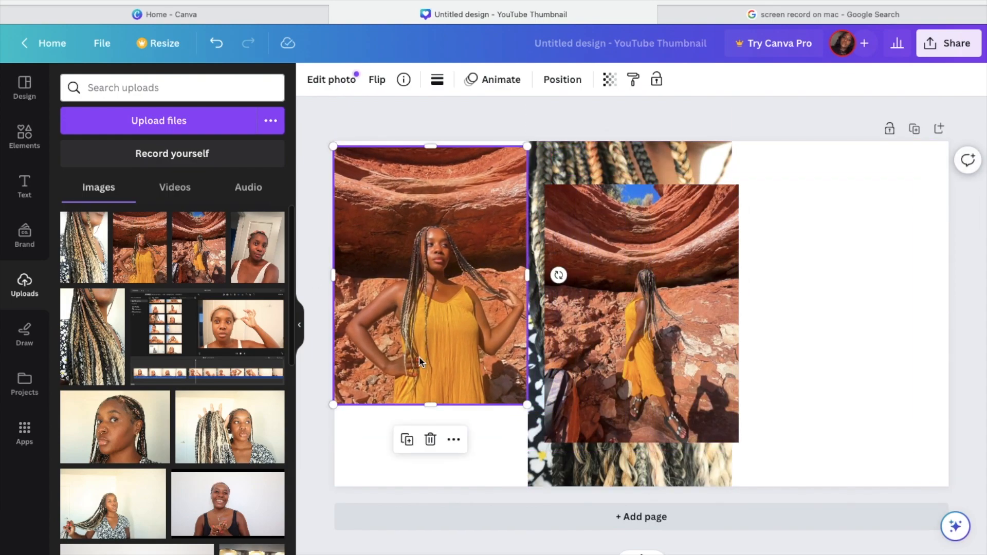
{"action": "left_click_drag", "start_coordinate": [432, 402], "coordinate": [431, 522]}
{"action": "left_click_drag", "start_coordinate": [411, 399], "coordinate": [399, 386]}
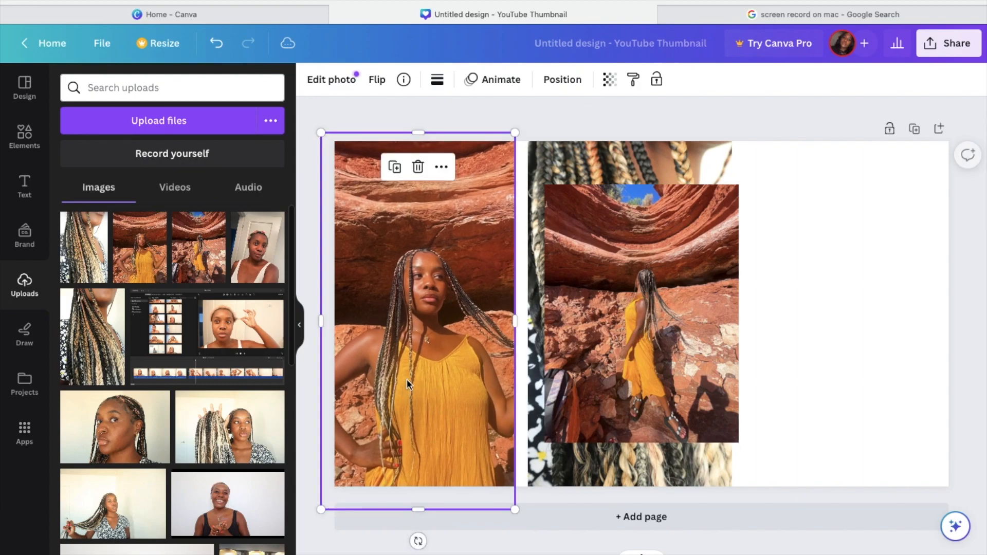
{"action": "left_click_drag", "start_coordinate": [526, 326], "coordinate": [529, 326]}
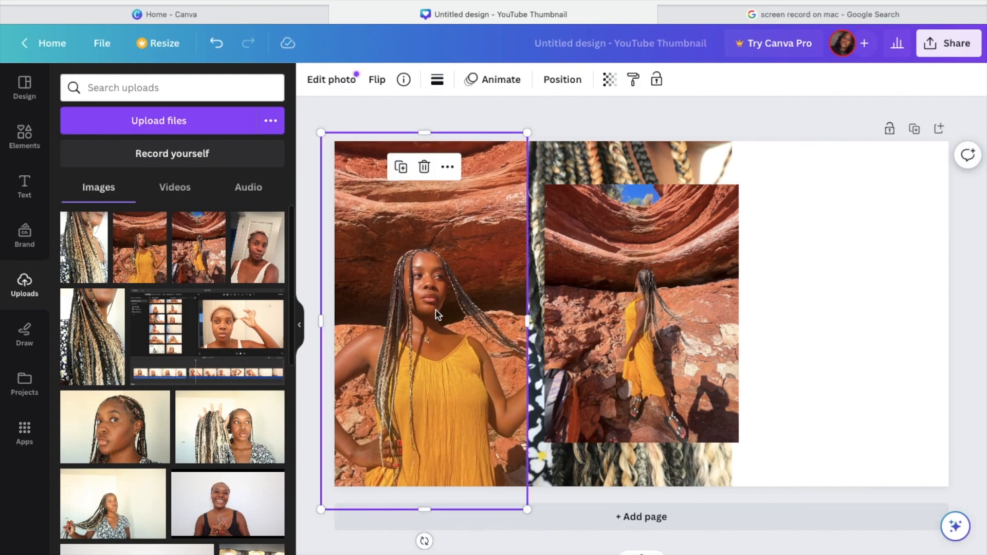
Place the side-view yellow-dress photo at the page's right edge and enlarge it to the full page height
{"action": "left_click_drag", "start_coordinate": [673, 313], "coordinate": [881, 262]}
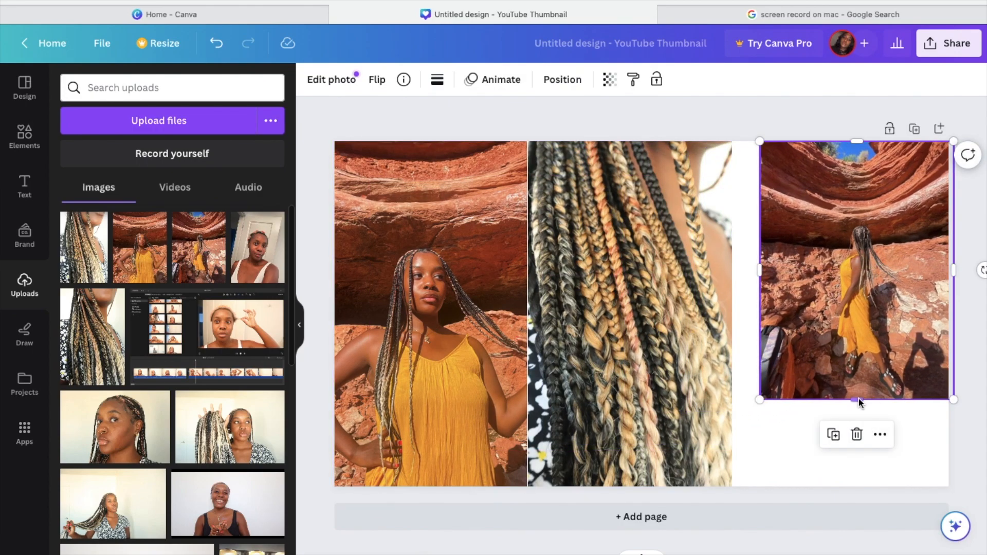
{"action": "left_click_drag", "start_coordinate": [856, 400], "coordinate": [860, 495]}
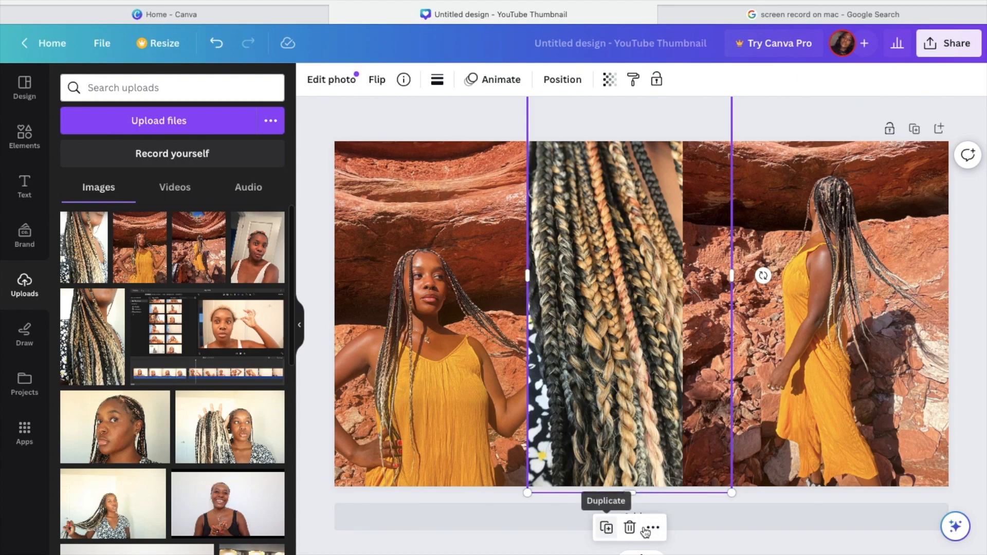
Bring the middle braids photo forward one layer and widen it slightly over the right-hand photo
{"action": "left_click", "coordinate": [652, 528]}
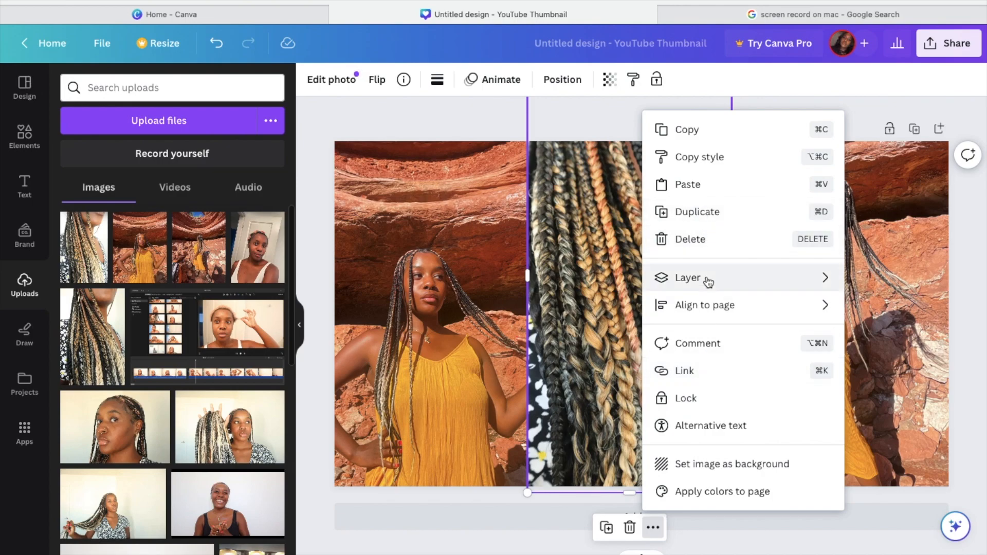
{"action": "mouse_move", "coordinate": [710, 288]}
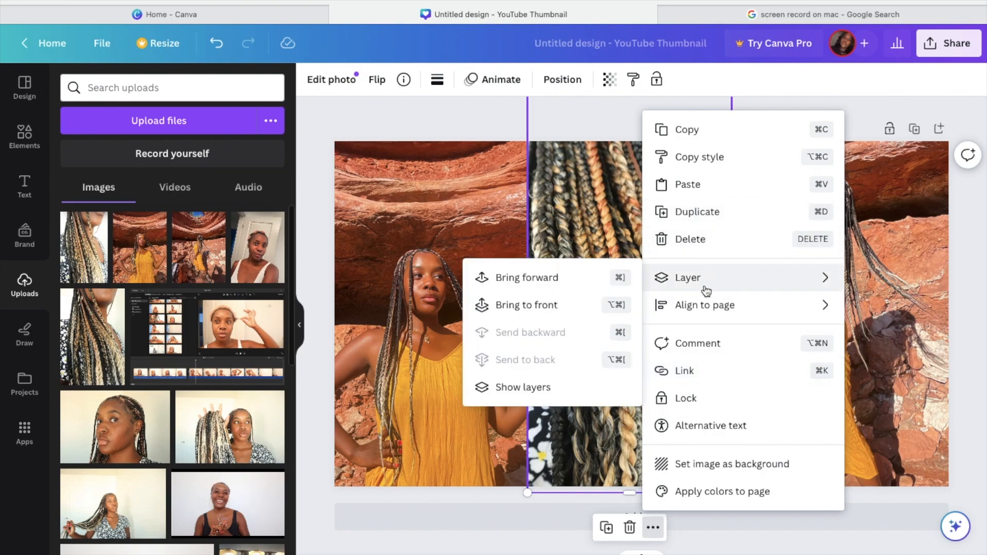
{"action": "left_click", "coordinate": [577, 284]}
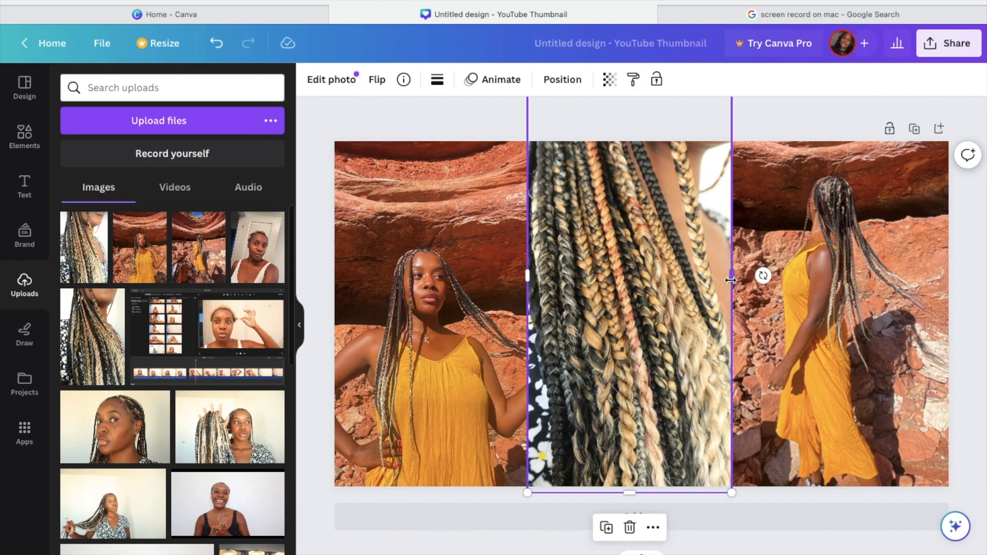
{"action": "left_click_drag", "start_coordinate": [731, 280], "coordinate": [736, 280]}
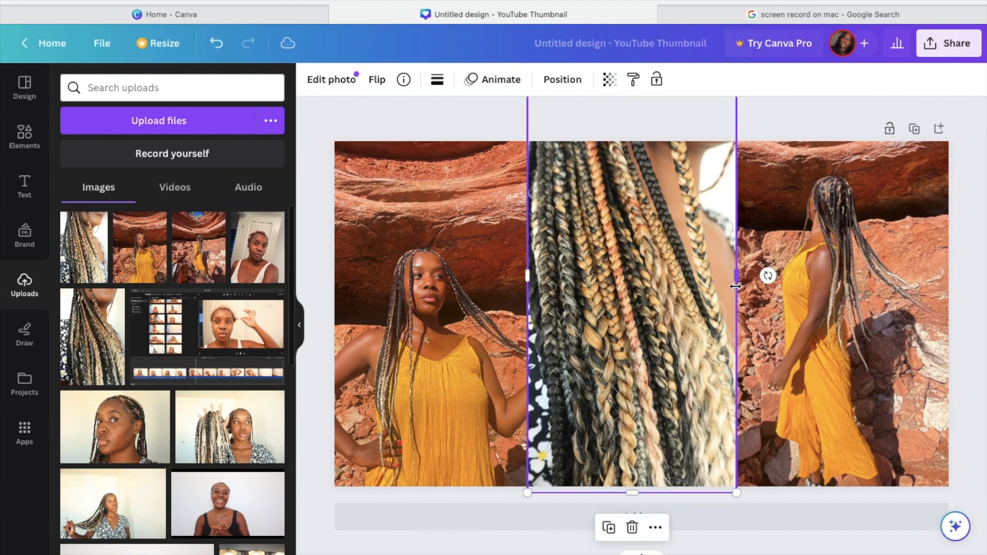
Crop the right-hand yellow-dress photo in Freeform, trimming its left and lower edges
{"action": "left_click", "coordinate": [792, 280]}
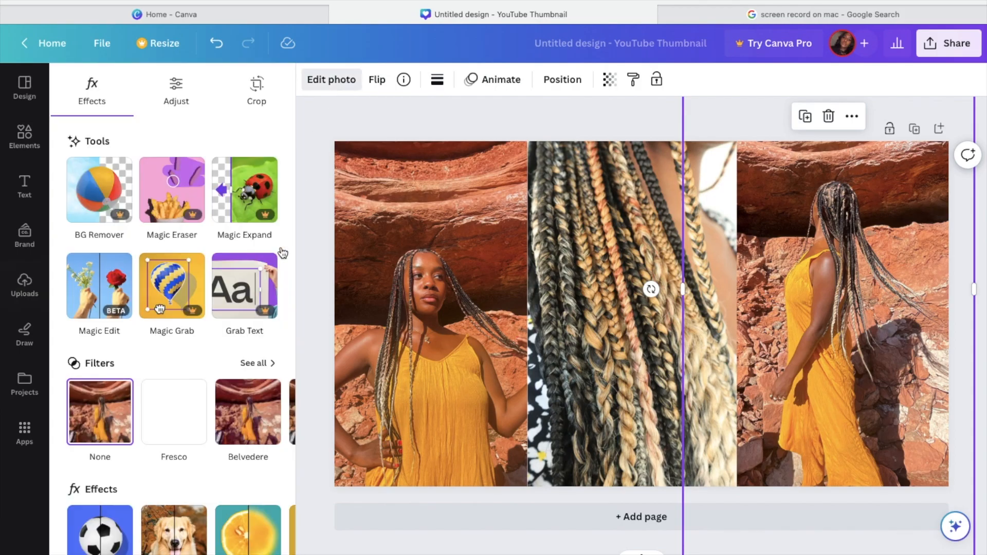
{"action": "left_click", "coordinate": [257, 87]}
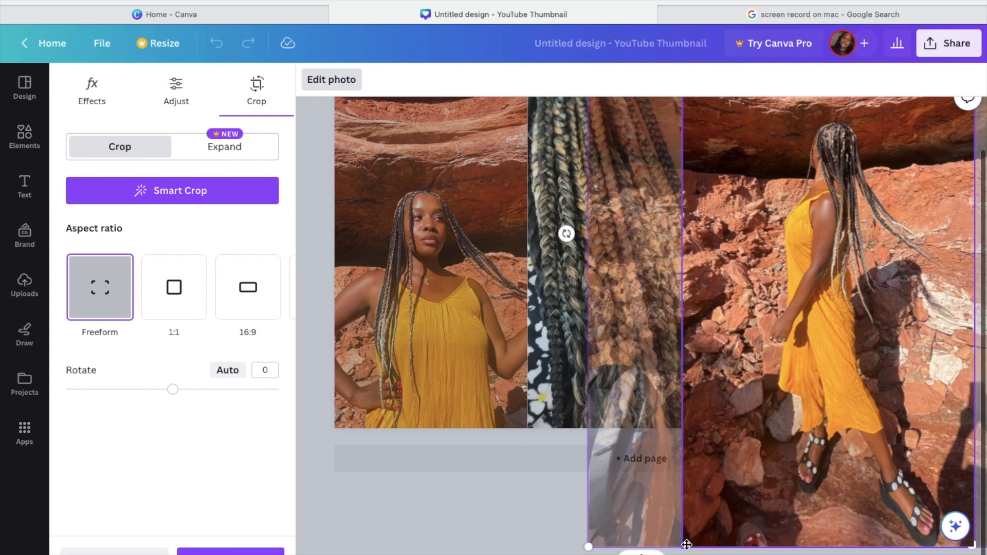
{"action": "left_click_drag", "start_coordinate": [687, 546], "coordinate": [698, 473]}
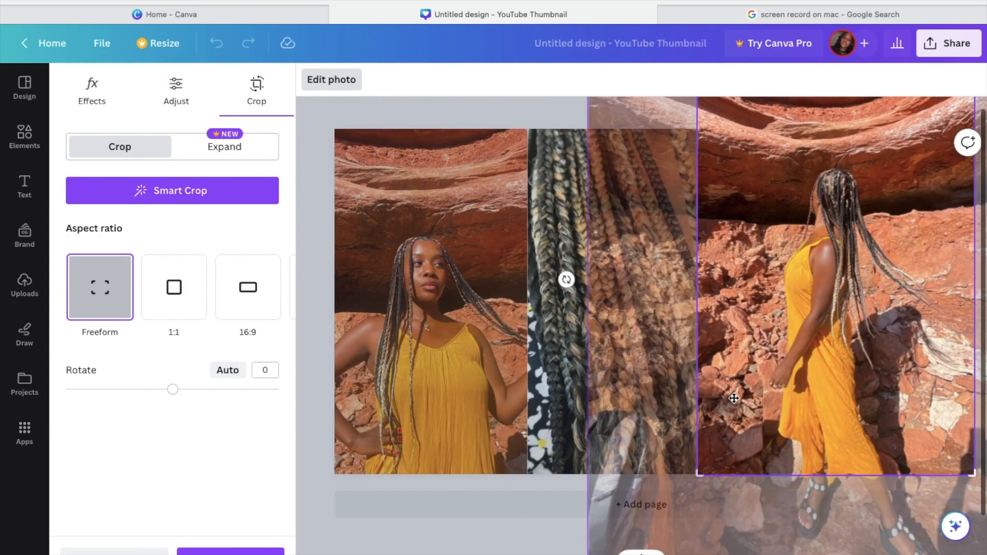
{"action": "left_click_drag", "start_coordinate": [701, 479], "coordinate": [710, 445]}
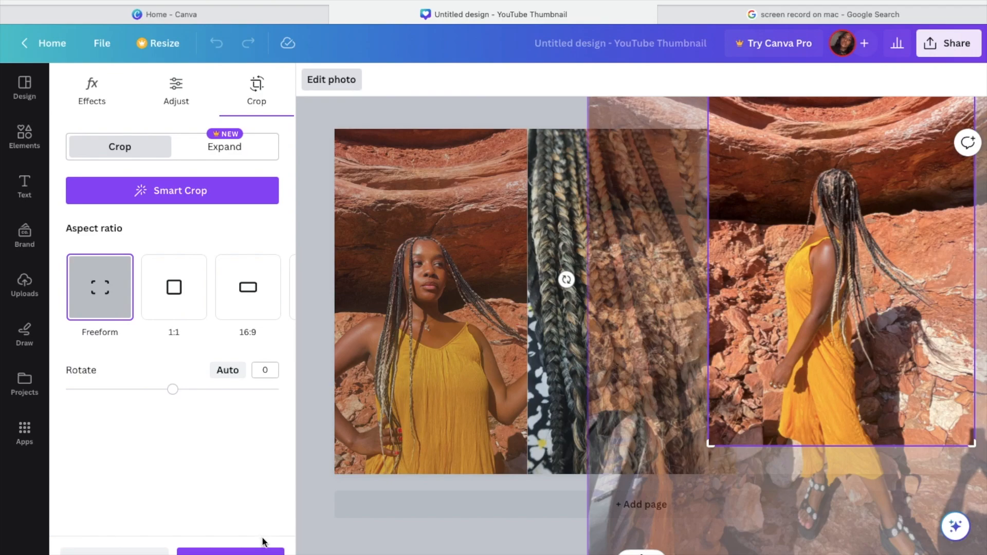
{"action": "left_click", "coordinate": [340, 546]}
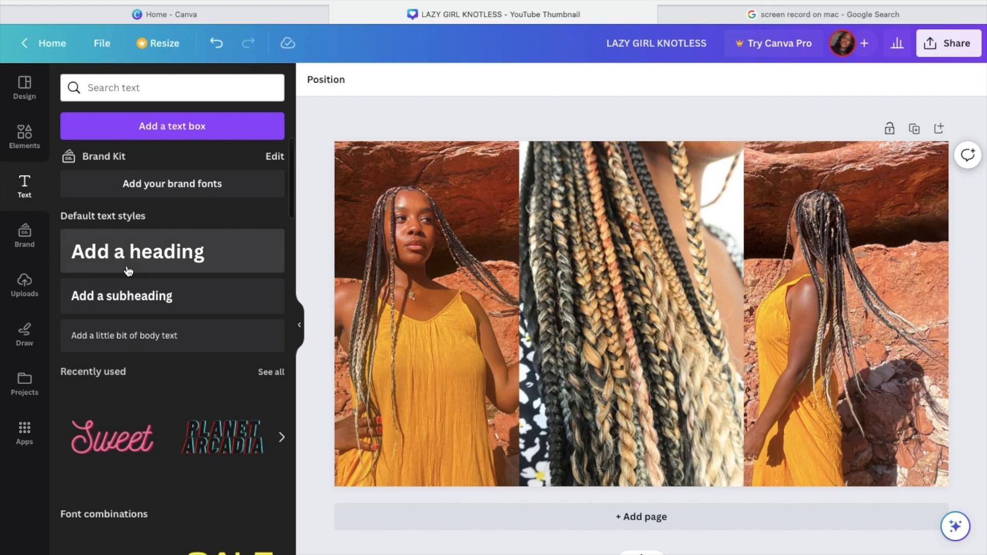
Browse the font combinations and add the "I can & I will" text design to the thumbnail
{"action": "scroll", "coordinate": [128, 271], "scroll_direction": "down", "scroll_amount": 5}
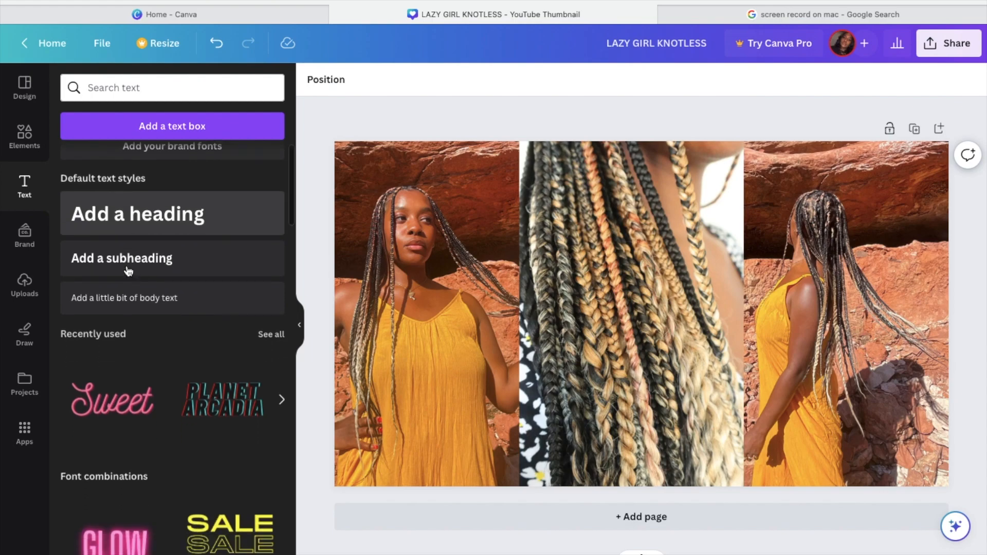
{"action": "scroll", "coordinate": [128, 271], "scroll_direction": "down", "scroll_amount": 6}
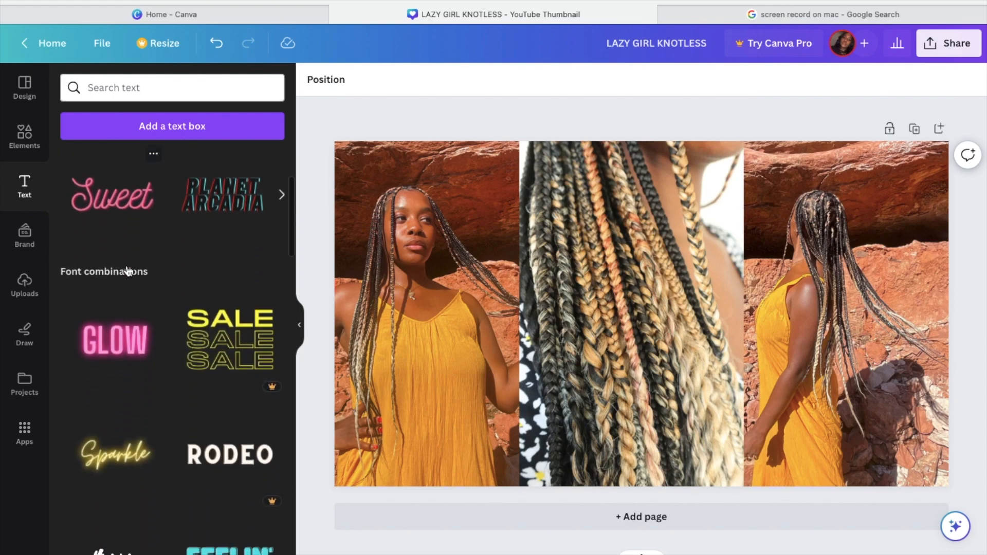
{"action": "scroll", "coordinate": [128, 271], "scroll_direction": "down", "scroll_amount": 7}
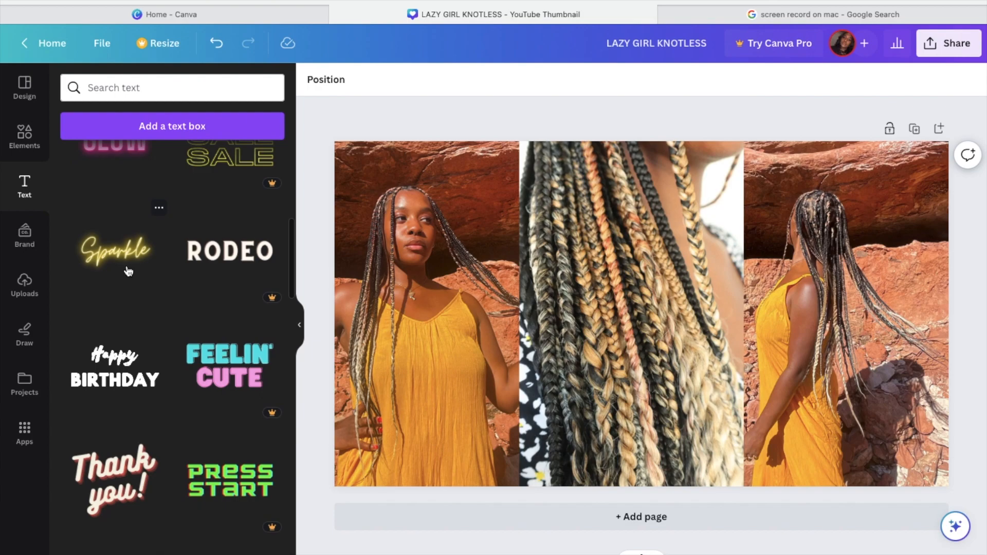
{"action": "scroll", "coordinate": [128, 271], "scroll_direction": "down", "scroll_amount": 7}
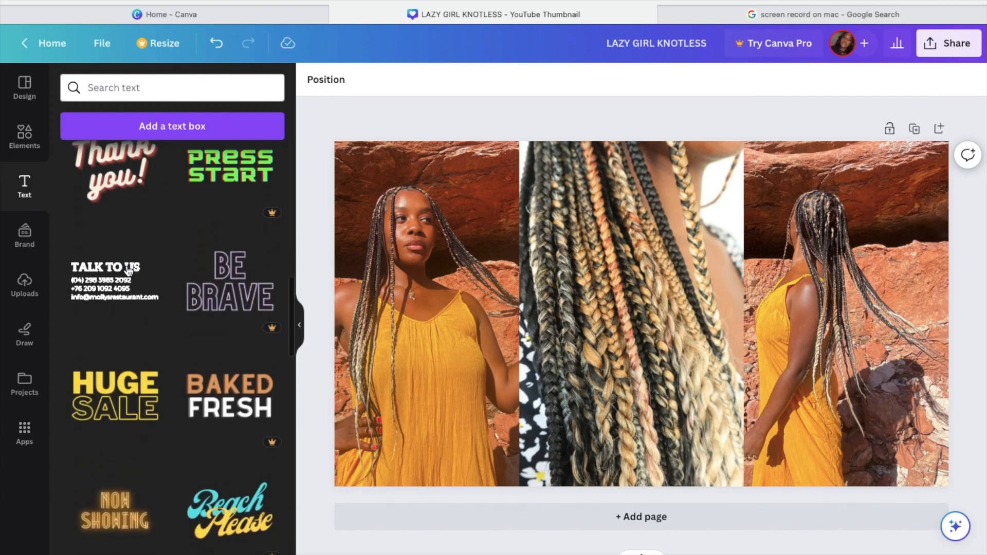
{"action": "scroll", "coordinate": [128, 271], "scroll_direction": "down", "scroll_amount": 6}
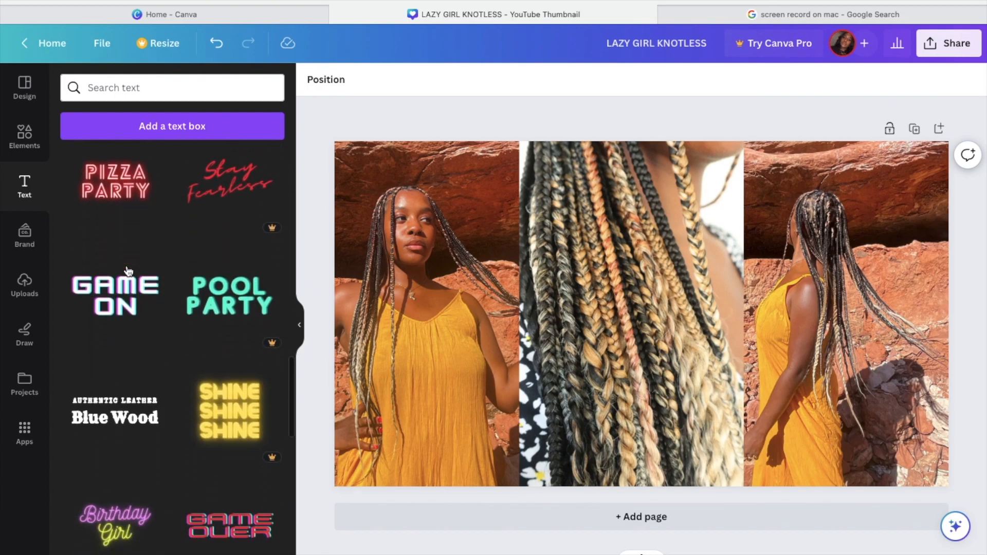
{"action": "scroll", "coordinate": [128, 271], "scroll_direction": "down", "scroll_amount": 5}
{"action": "left_click", "coordinate": [230, 406]}
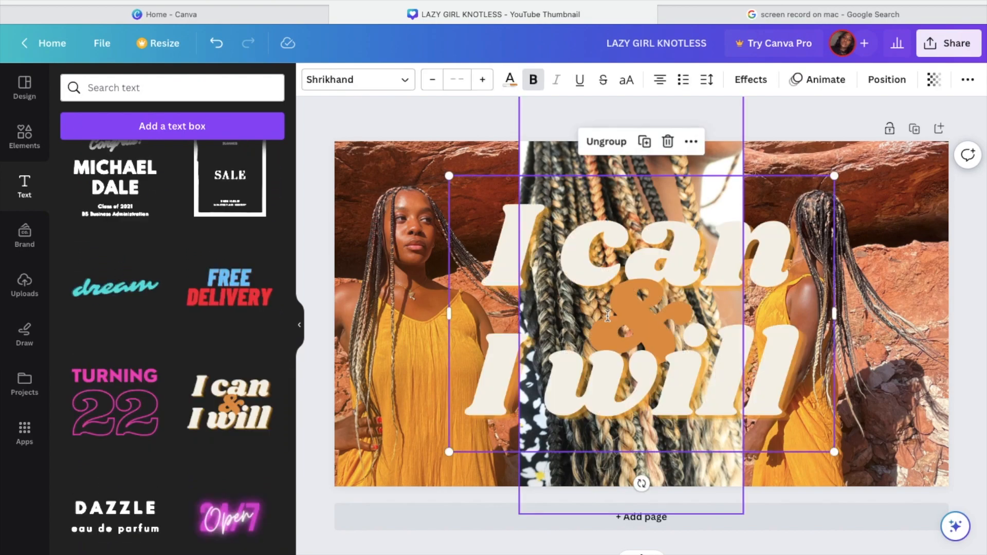
Clear the "I can", "I will" and "&" texts from the added text design and reselect its upper line
{"action": "left_click", "coordinate": [587, 266]}
{"action": "double_click", "coordinate": [588, 268]}
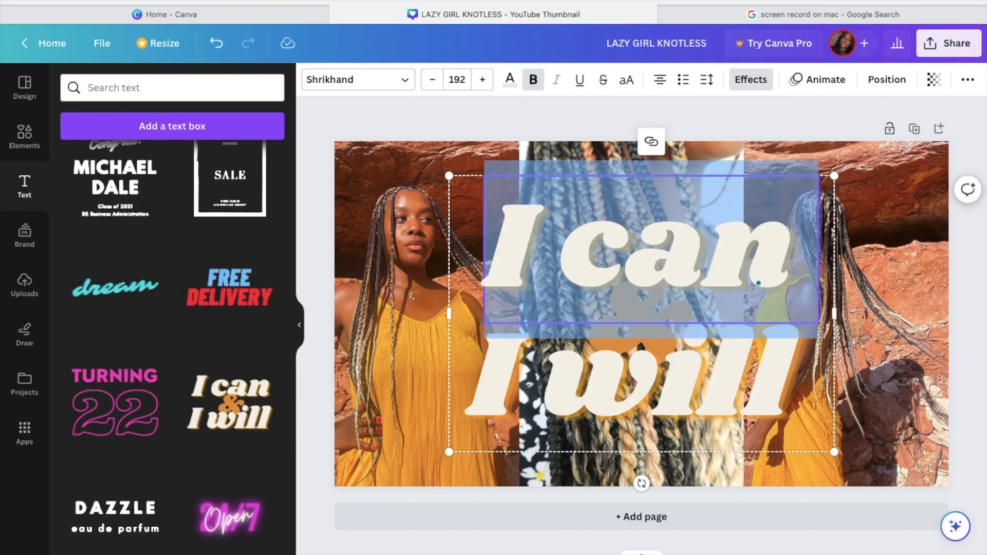
{"action": "key", "text": "BackSpace"}
{"action": "left_click", "coordinate": [606, 365]}
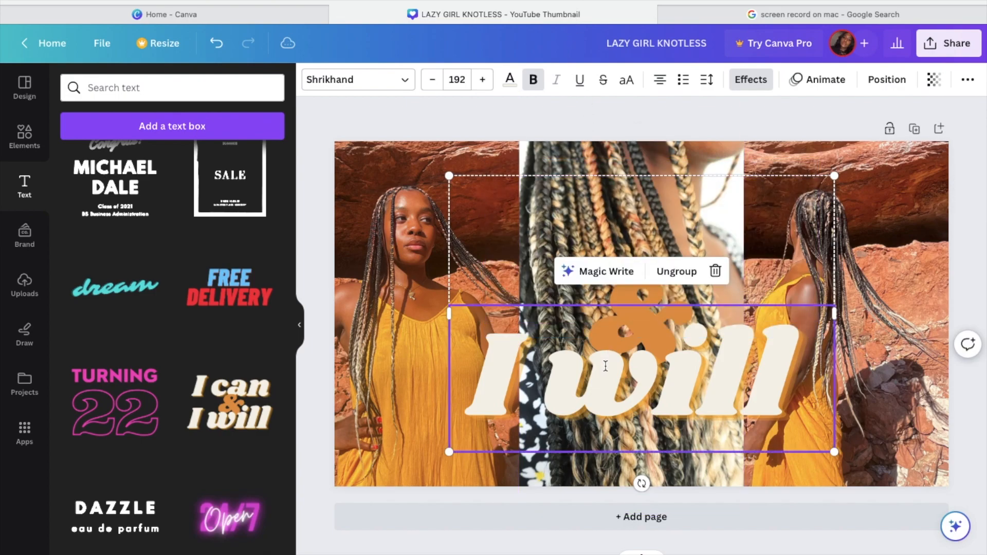
{"action": "double_click", "coordinate": [605, 365]}
{"action": "key", "text": "BackSpace"}
{"action": "left_click", "coordinate": [637, 285]}
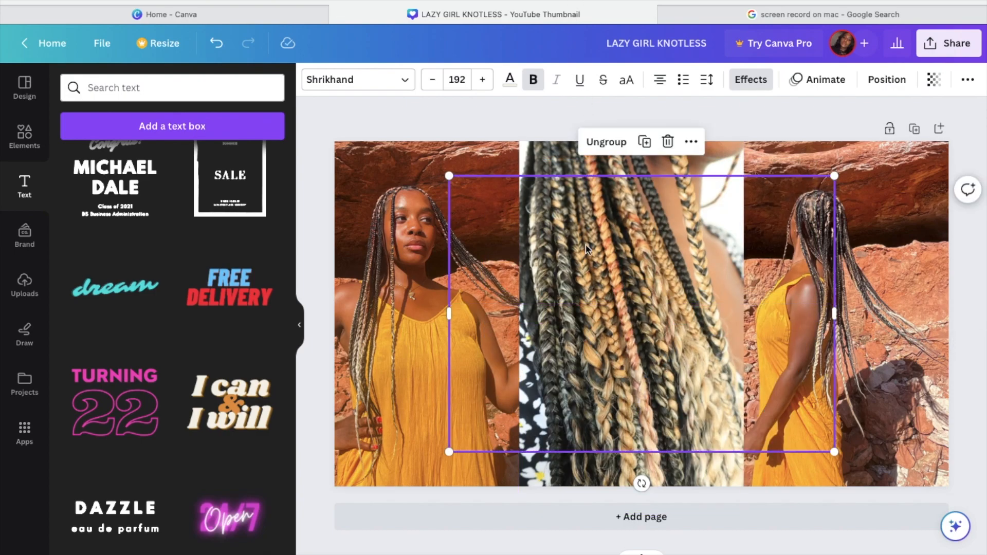
{"action": "left_click", "coordinate": [541, 218]}
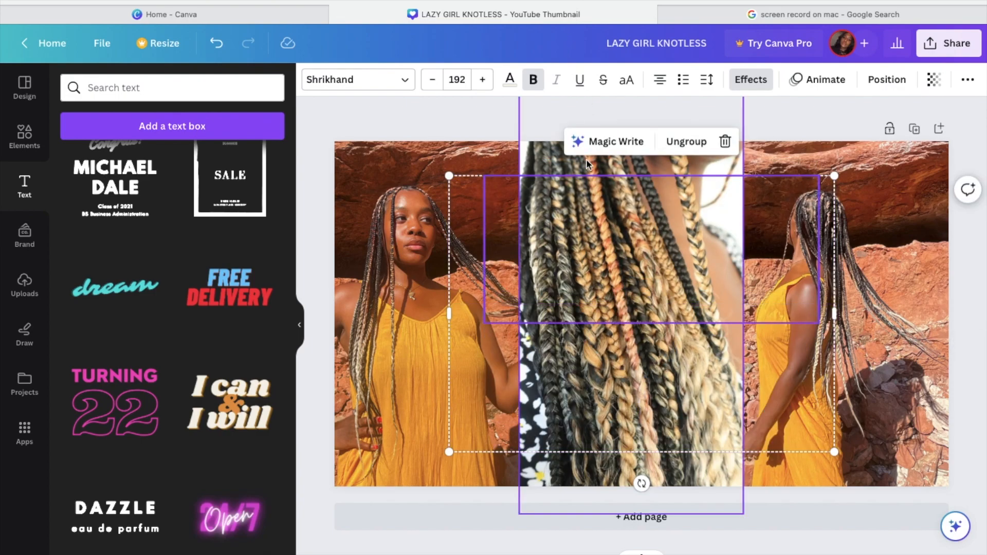
Ungroup the emptied text design and set its upper text's font size to 70
{"action": "left_click", "coordinate": [677, 142]}
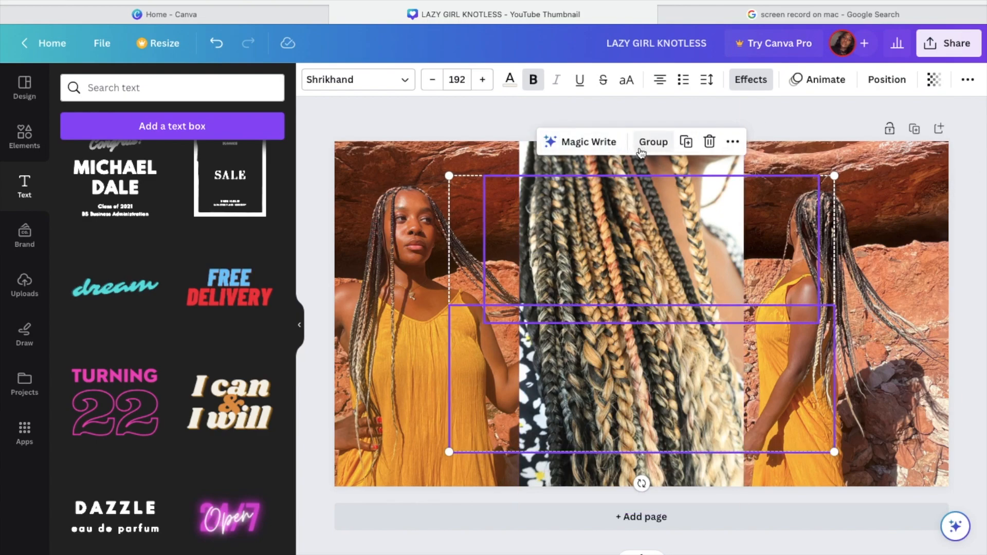
{"action": "left_click", "coordinate": [460, 101]}
{"action": "key", "text": "BackSpace"}
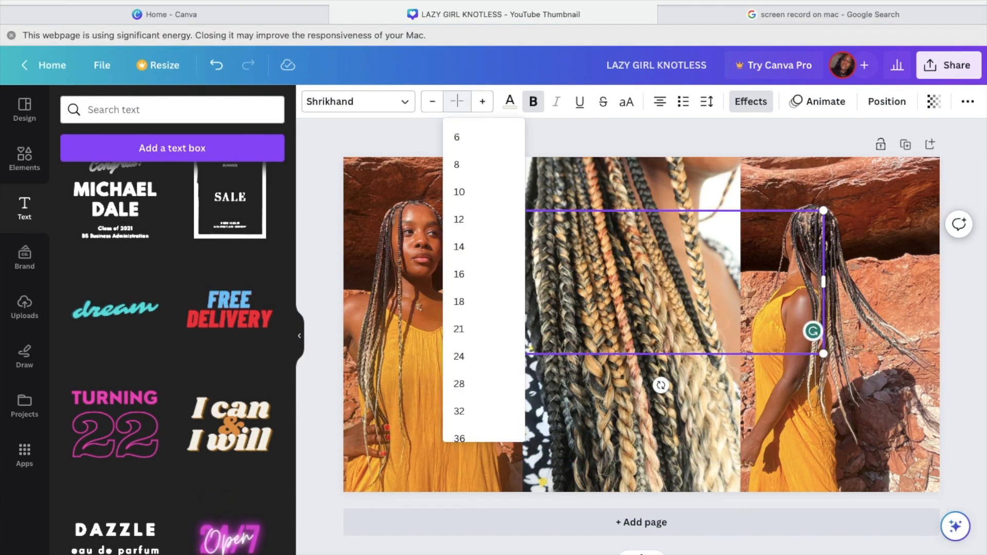
{"action": "key", "text": "Return"}
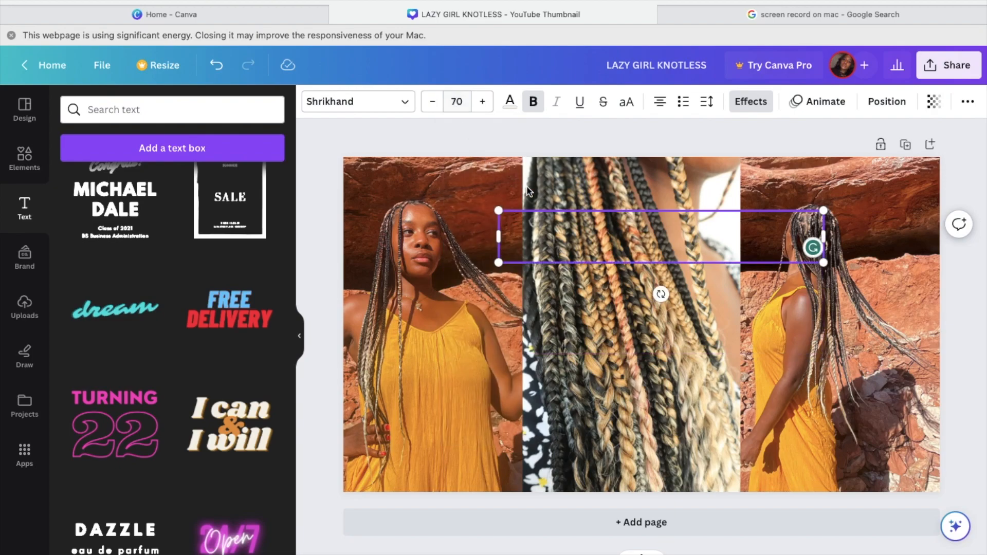
Enter the title "LAZY GIRL KNOTLESS" in the upper text box
{"action": "type", "text": "G"}
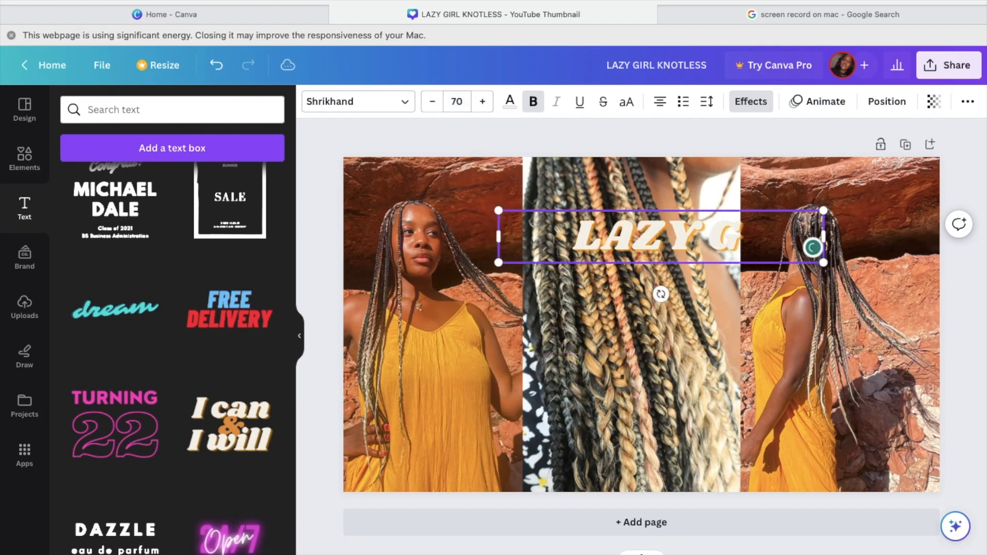
{"action": "type", "text": "IRL KNO"}
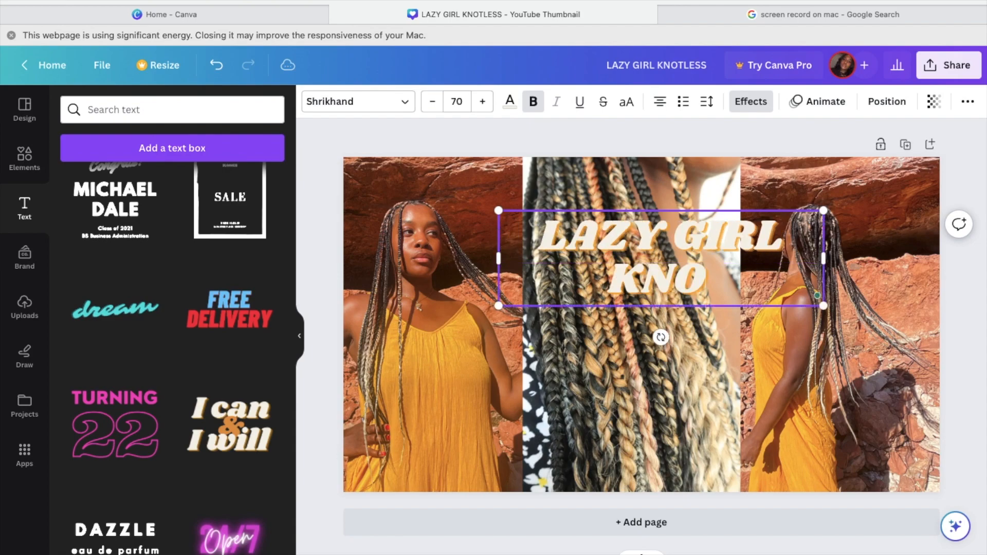
{"action": "type", "text": "TLESS"}
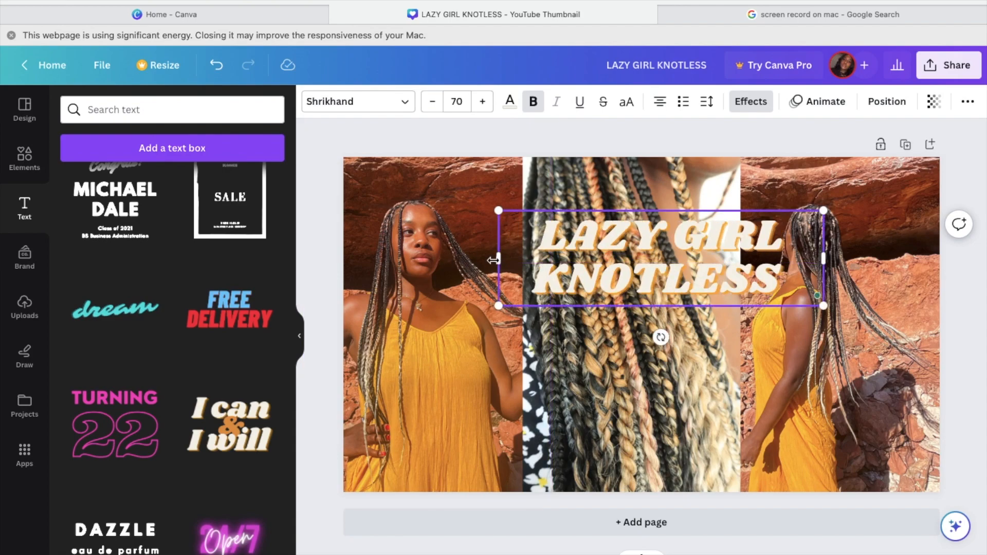
Widen the title's text box and move it down to the lower part of the thumbnail
{"action": "left_click_drag", "start_coordinate": [473, 260], "coordinate": [447, 260]}
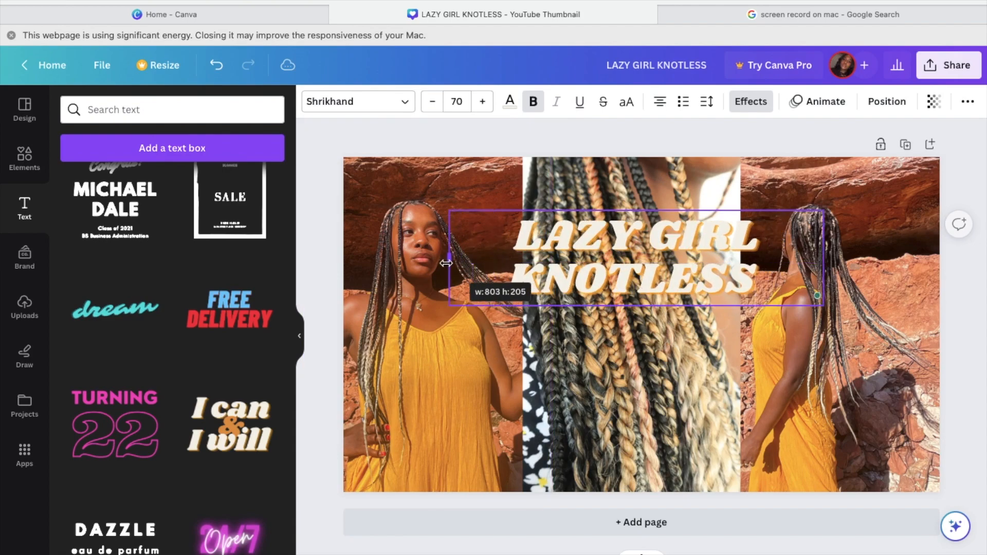
{"action": "double_click", "coordinate": [727, 261]}
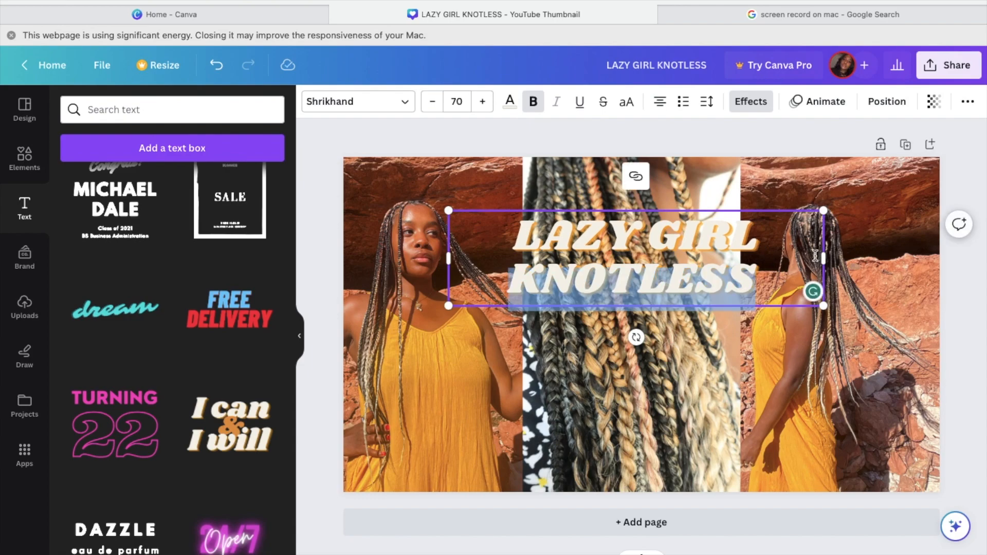
{"action": "left_click_drag", "start_coordinate": [842, 256], "coordinate": [764, 496]}
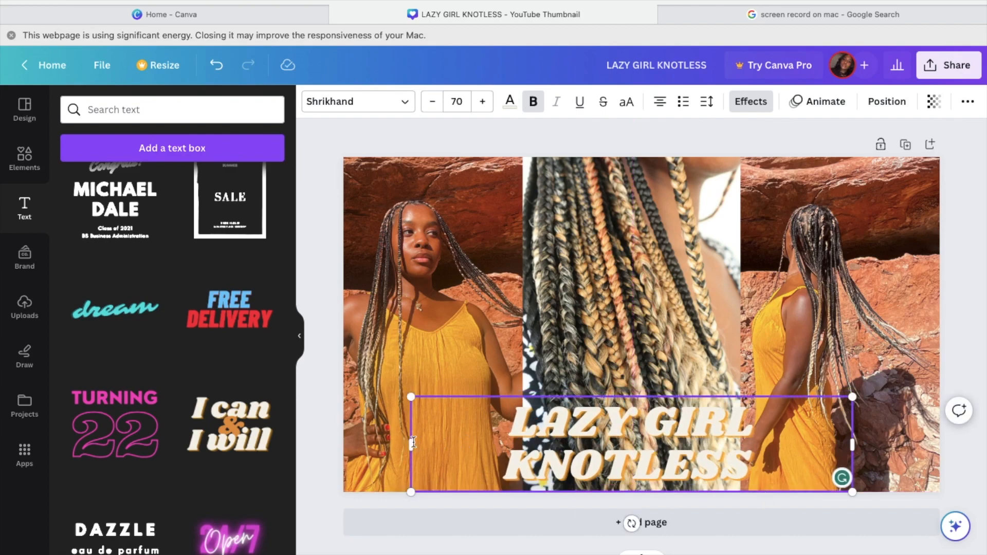
Widen the title box until the text fits on one line, then place it near the bottom edge and scale it to size 74.9
{"action": "left_click_drag", "start_coordinate": [399, 442], "coordinate": [358, 442]}
{"action": "left_click_drag", "start_coordinate": [854, 441], "coordinate": [892, 441]}
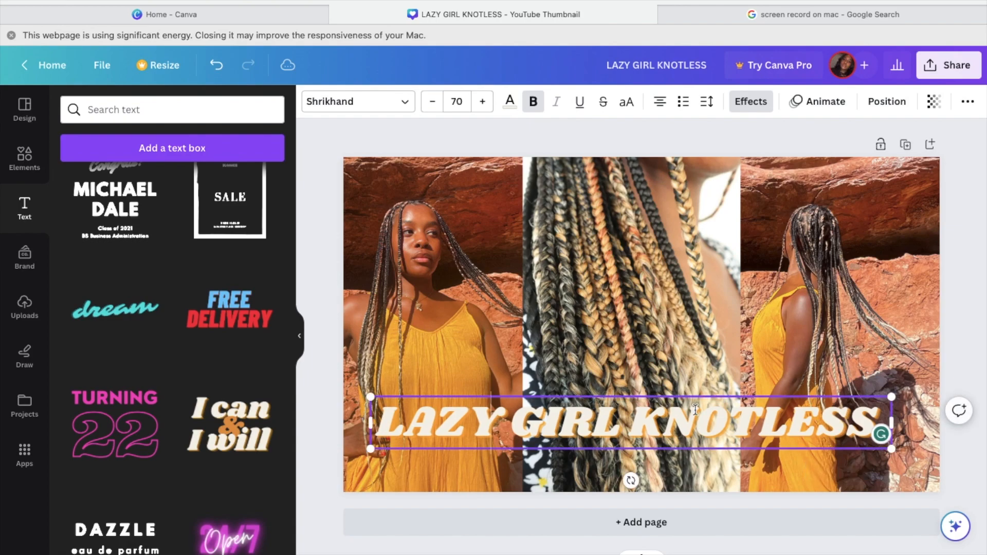
{"action": "left_click_drag", "start_coordinate": [688, 398], "coordinate": [682, 424]}
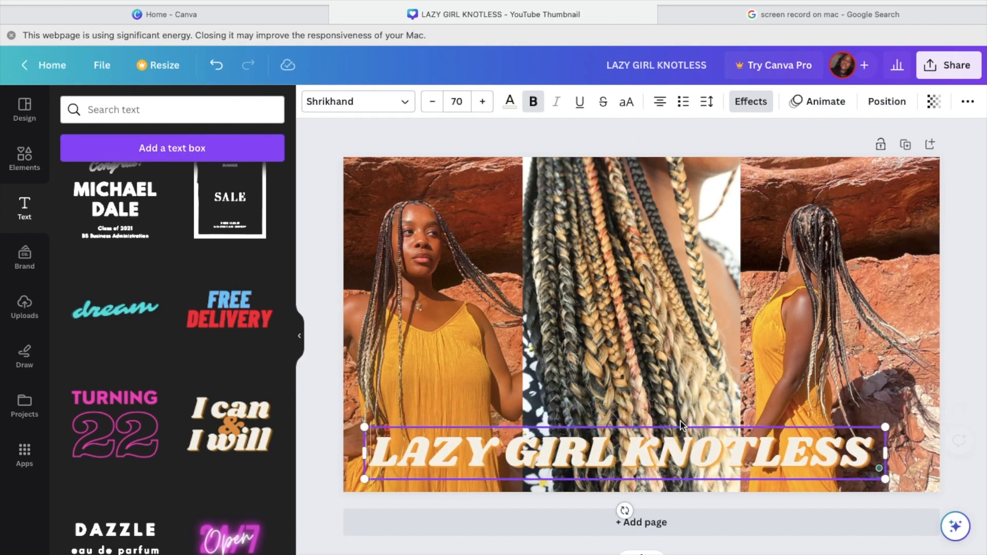
{"action": "left_click_drag", "start_coordinate": [888, 479], "coordinate": [912, 482]}
Try the Lift and Shadow effects on the whole title text
{"action": "double_click", "coordinate": [857, 456]}
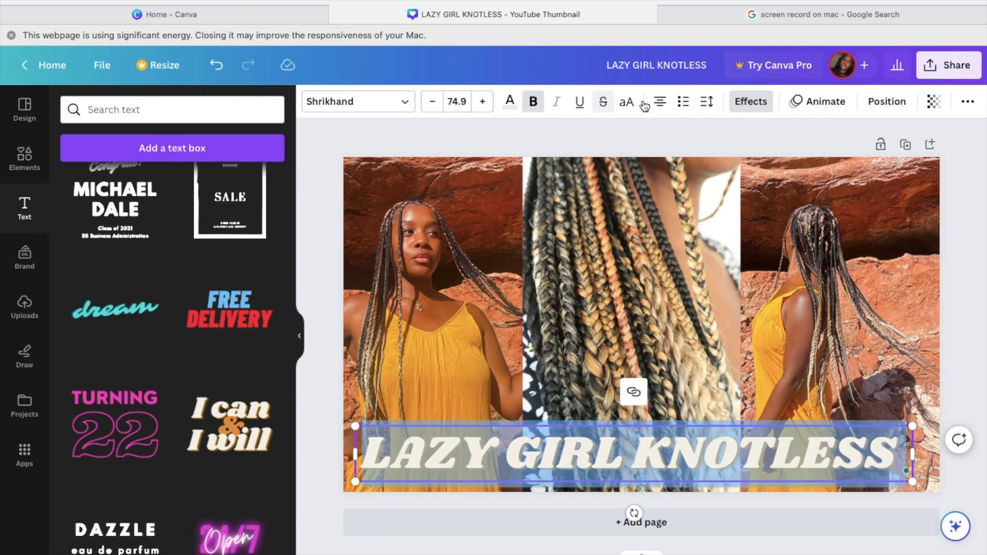
{"action": "left_click", "coordinate": [751, 102]}
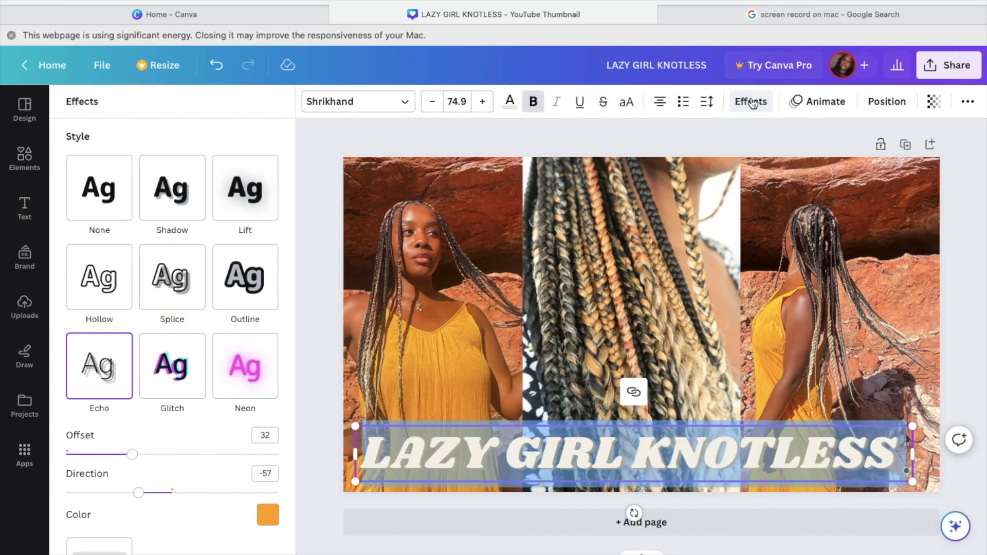
{"action": "left_click", "coordinate": [264, 195]}
{"action": "left_click", "coordinate": [190, 195]}
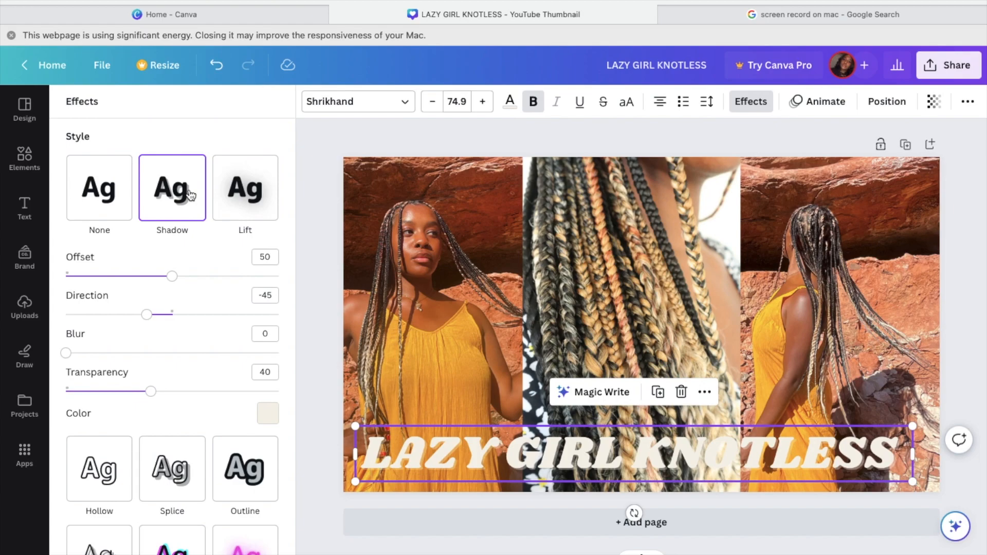
{"action": "left_click", "coordinate": [121, 203]}
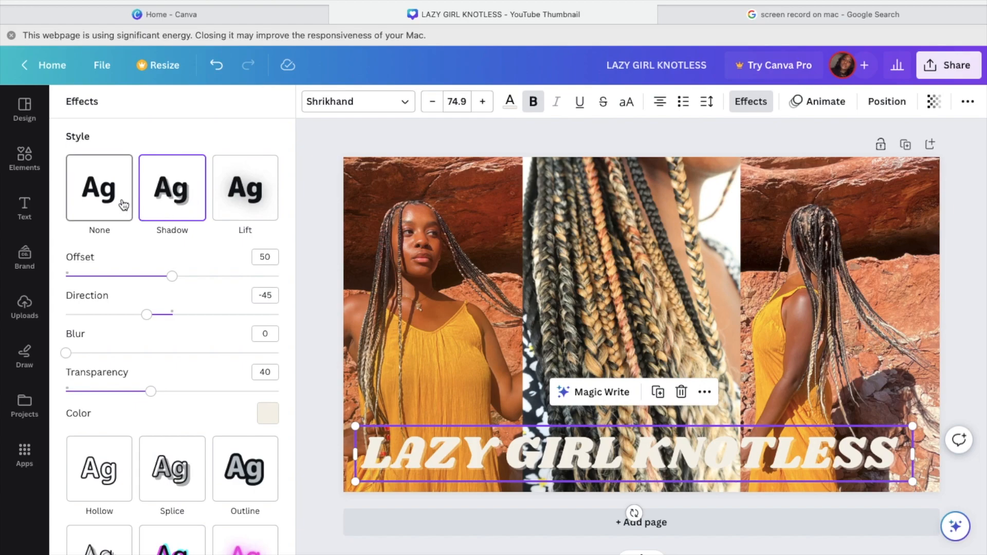
{"action": "left_click", "coordinate": [244, 221]}
{"action": "left_click", "coordinate": [191, 216]}
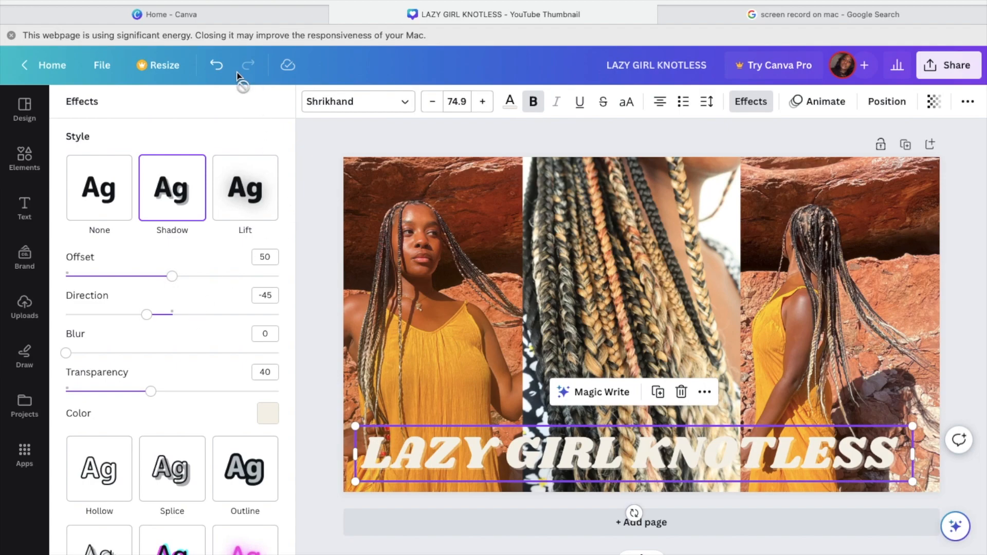
Undo the tried text effects back to the title's orange Echo effect
{"action": "left_click", "coordinate": [216, 67]}
{"action": "left_click", "coordinate": [217, 69]}
{"action": "left_click", "coordinate": [218, 69]}
{"action": "left_click", "coordinate": [218, 69]}
{"action": "left_click", "coordinate": [214, 67]}
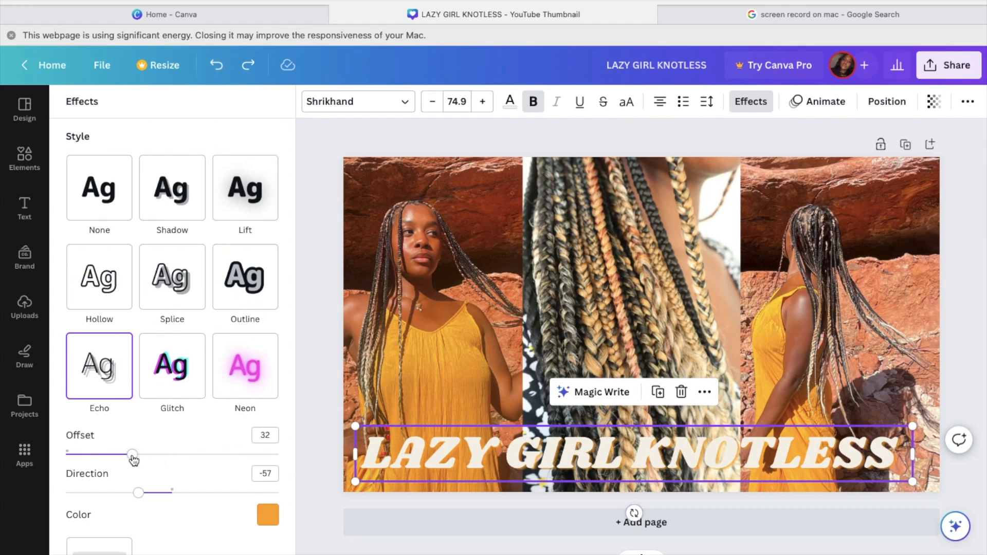
Set the offset of the title's Echo effect to 37
{"action": "mouse_move", "coordinate": [135, 456]}
{"action": "left_mouse_down"}
{"action": "mouse_move", "coordinate": [179, 461]}
{"action": "mouse_move", "coordinate": [140, 457]}
{"action": "left_mouse_up"}
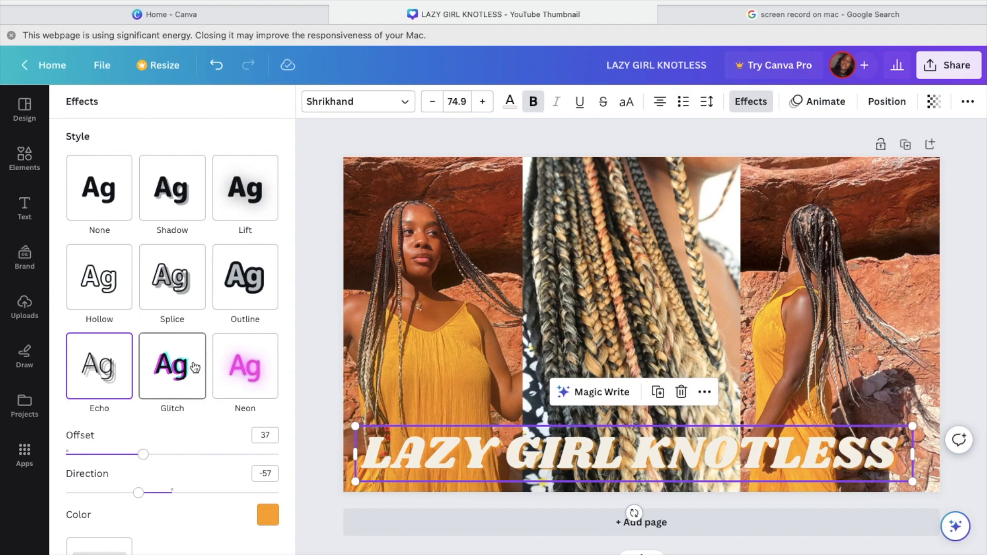
Try the Neon and Background effects on the title and undo both
{"action": "left_click", "coordinate": [238, 358]}
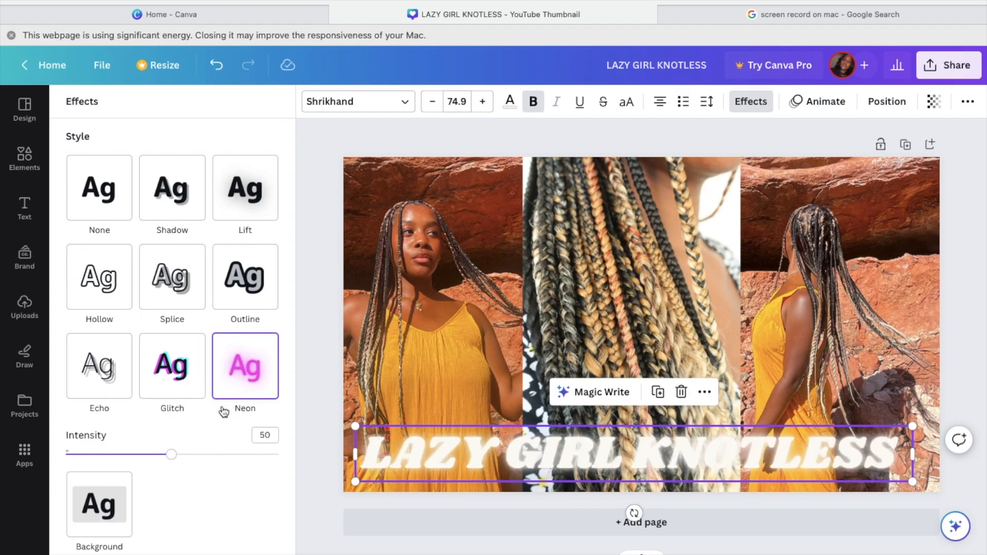
{"action": "scroll", "coordinate": [229, 456], "scroll_direction": "down", "scroll_amount": 3}
{"action": "left_click", "coordinate": [97, 419]}
{"action": "scroll", "coordinate": [97, 419], "scroll_direction": "down", "scroll_amount": 1}
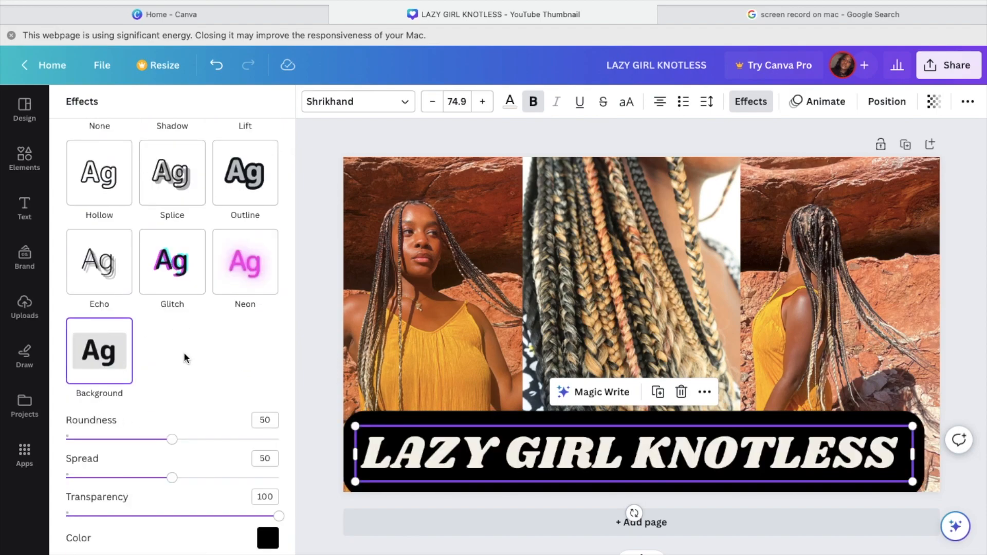
{"action": "scroll", "coordinate": [183, 353], "scroll_direction": "up", "scroll_amount": 1}
{"action": "left_click", "coordinate": [216, 66]}
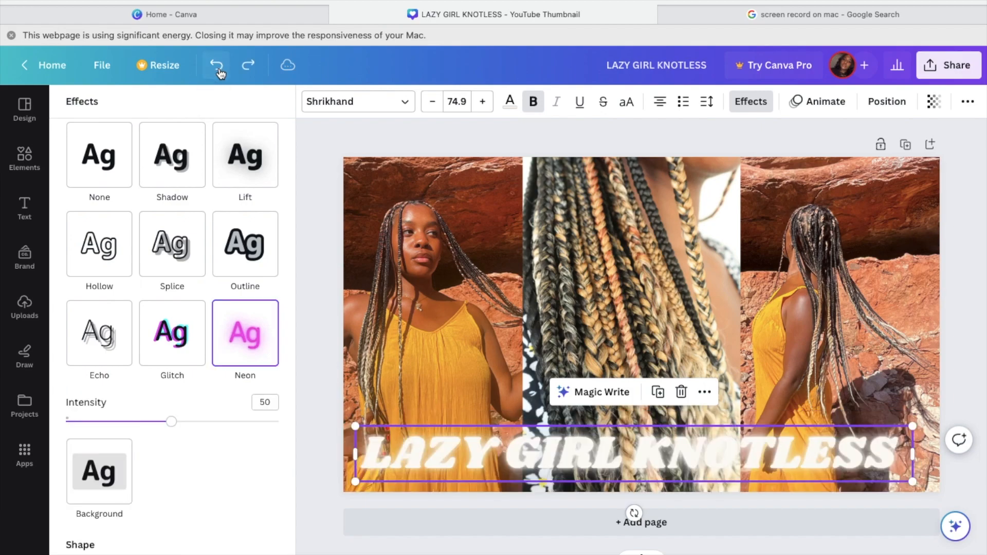
{"action": "left_click", "coordinate": [218, 70]}
{"action": "scroll", "coordinate": [241, 288], "scroll_direction": "up", "scroll_amount": 1}
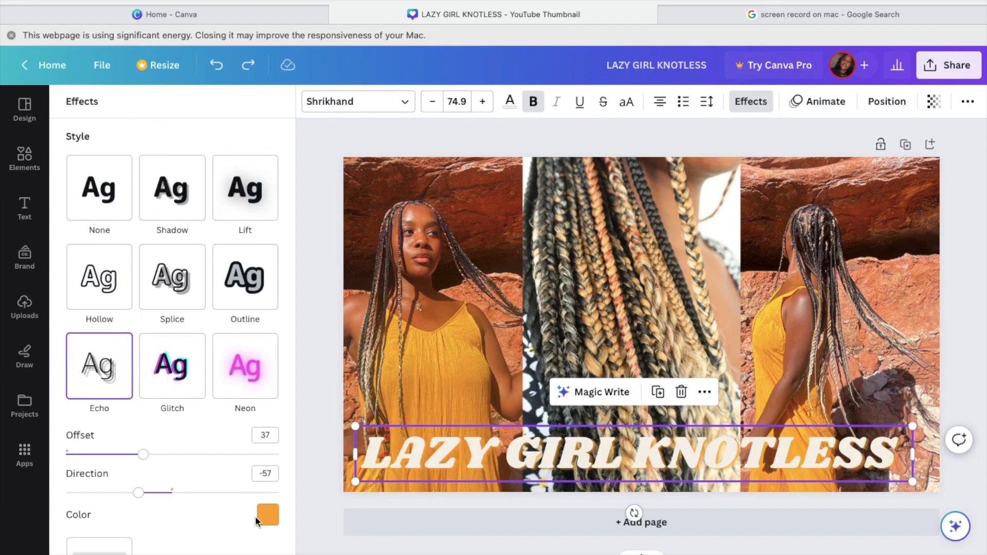
Set the title's Echo effect to offset 43 and direction -87, and its font size to 75.9
{"action": "left_click", "coordinate": [268, 514]}
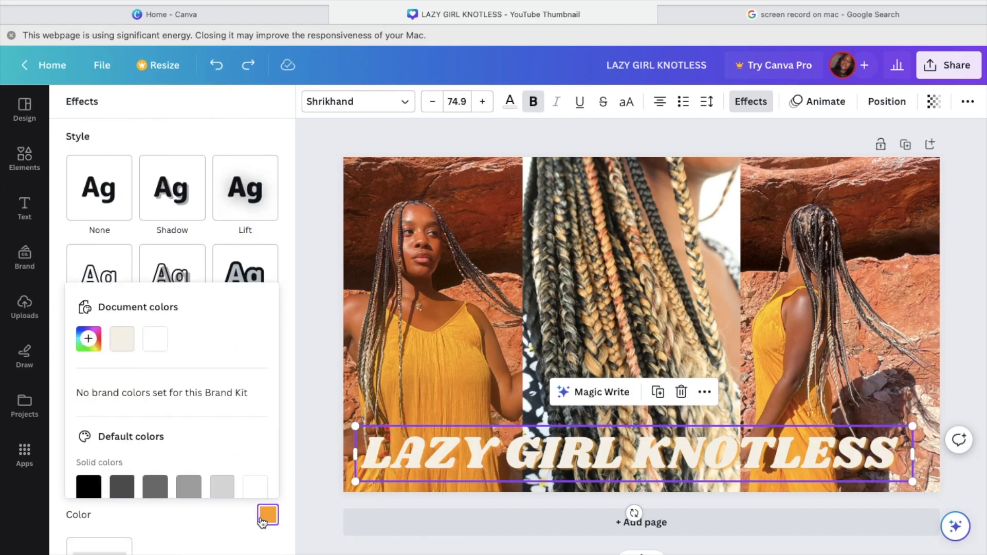
{"action": "scroll", "coordinate": [166, 374], "scroll_direction": "down", "scroll_amount": 3}
{"action": "left_click", "coordinate": [482, 101]}
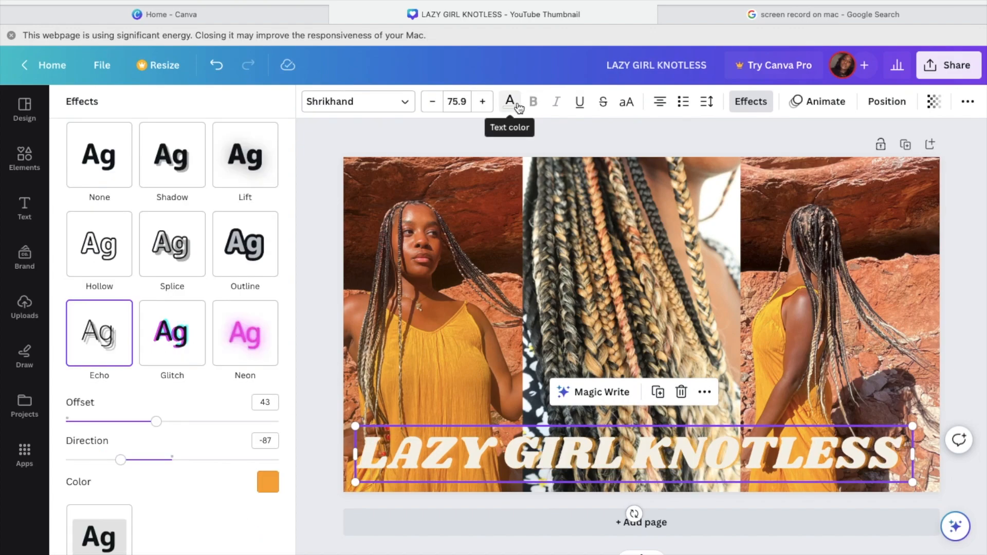
Try several dark, tan, grey and brown photo colors on the title text, then undo the color changes
{"action": "left_click", "coordinate": [509, 104]}
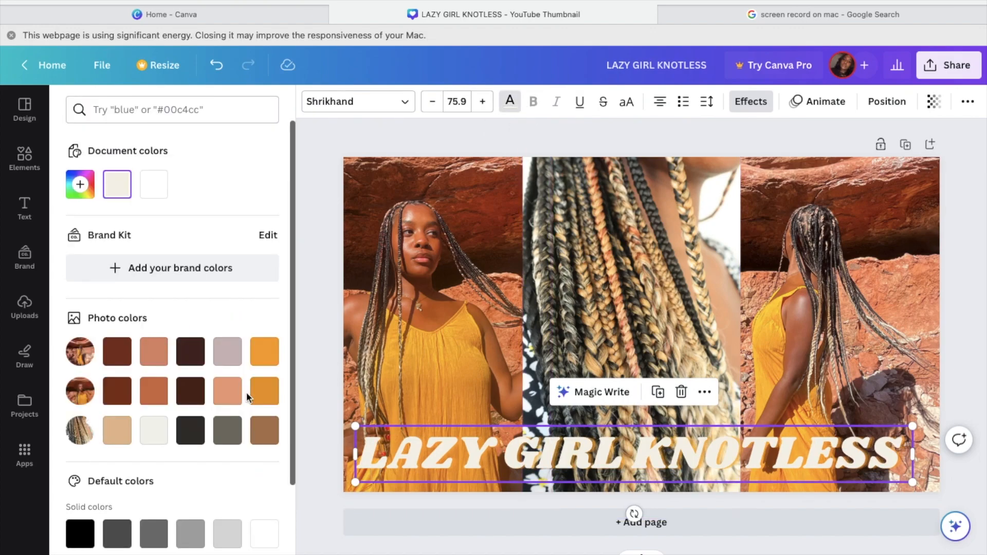
{"action": "left_click", "coordinate": [263, 358]}
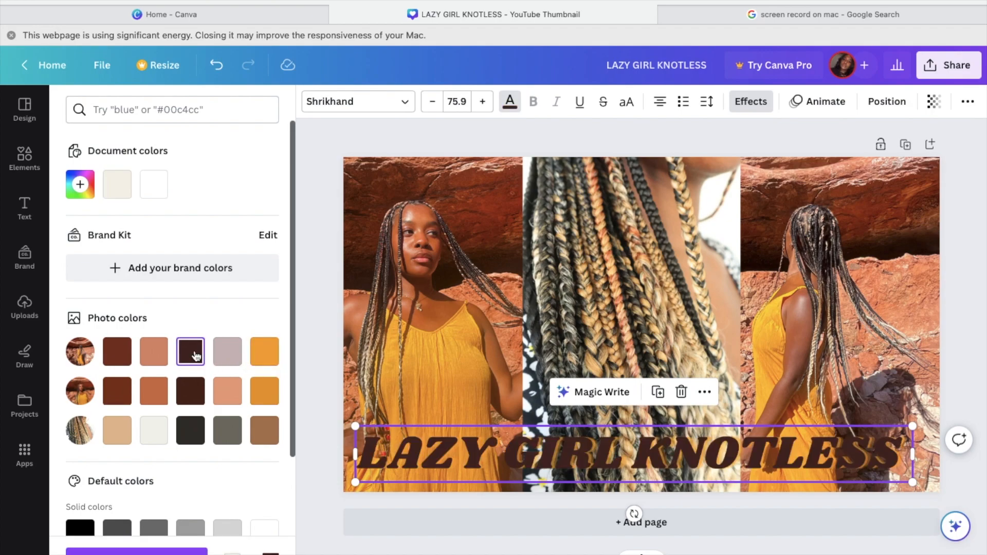
{"action": "left_click", "coordinate": [272, 390]}
{"action": "left_click", "coordinate": [129, 427]}
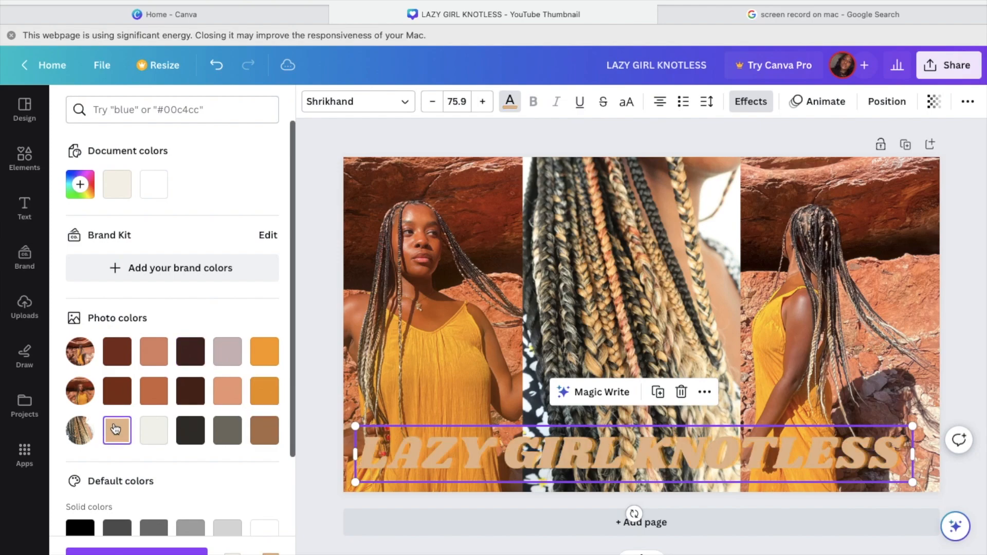
{"action": "left_click", "coordinate": [186, 431]}
{"action": "left_click", "coordinate": [160, 435]}
{"action": "left_click", "coordinate": [226, 431]}
{"action": "left_click", "coordinate": [275, 436]}
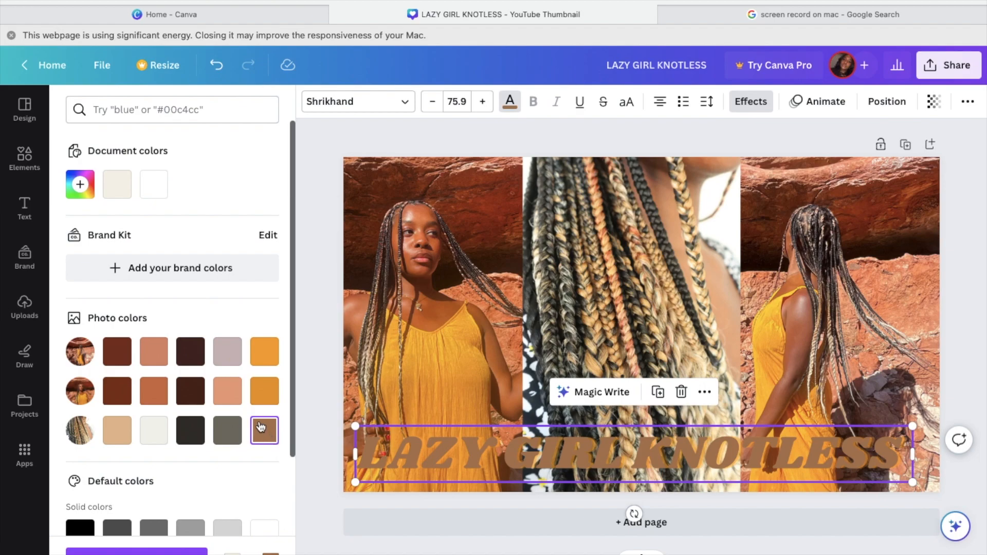
{"action": "key", "text": "super+z"}
{"action": "key", "text": "super+z"}
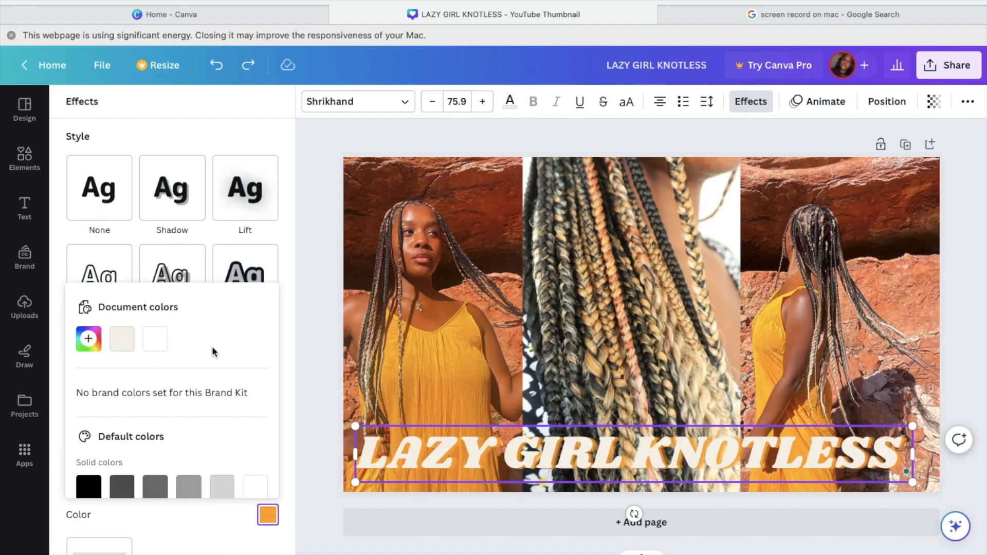
Copy the hex code #FFAA04 from the custom color of the title's Echo effect
{"action": "left_click", "coordinate": [94, 337]}
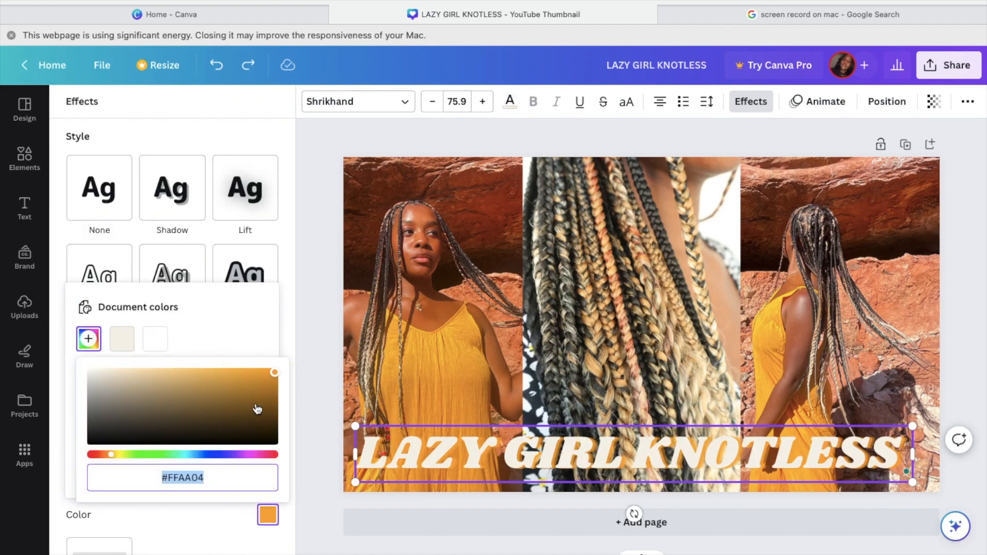
{"action": "mouse_move", "coordinate": [277, 378]}
{"action": "left_mouse_down"}
{"action": "mouse_move", "coordinate": [273, 414]}
{"action": "mouse_move", "coordinate": [275, 364]}
{"action": "left_mouse_up"}
{"action": "right_click", "coordinate": [182, 478]}
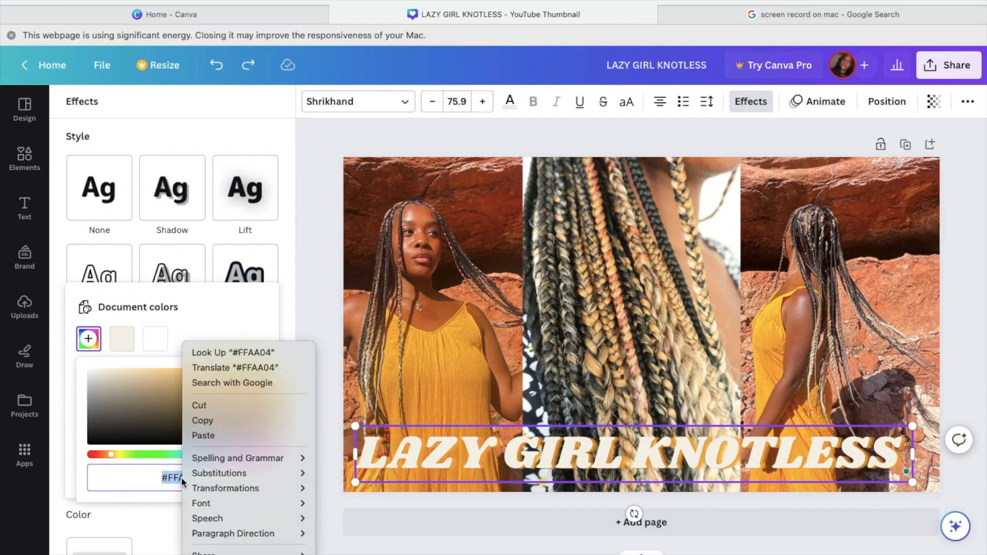
{"action": "left_click", "coordinate": [207, 424]}
Try to apply the copied hex code as a new custom text color for the title
{"action": "left_click", "coordinate": [509, 101]}
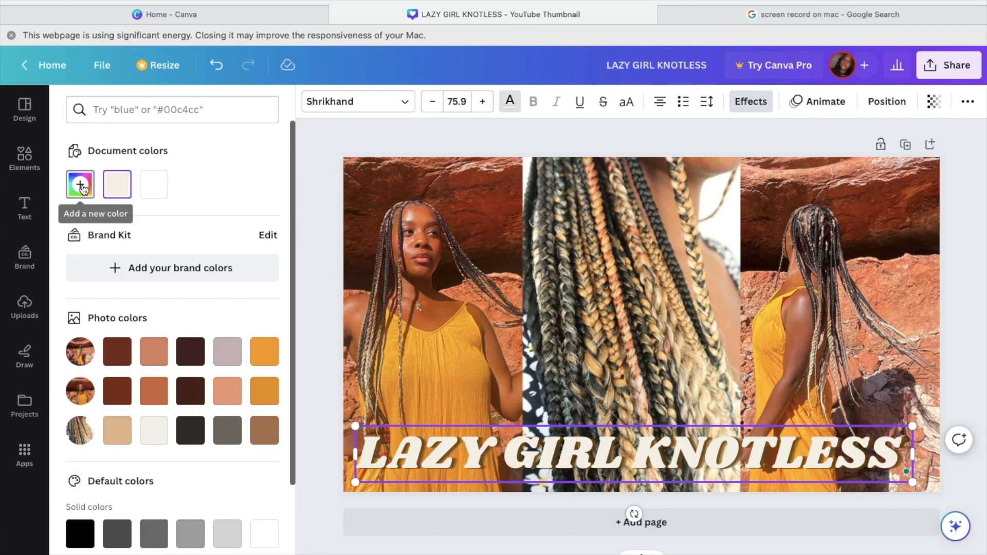
{"action": "left_click", "coordinate": [80, 184]}
{"action": "key", "text": "BackSpace"}
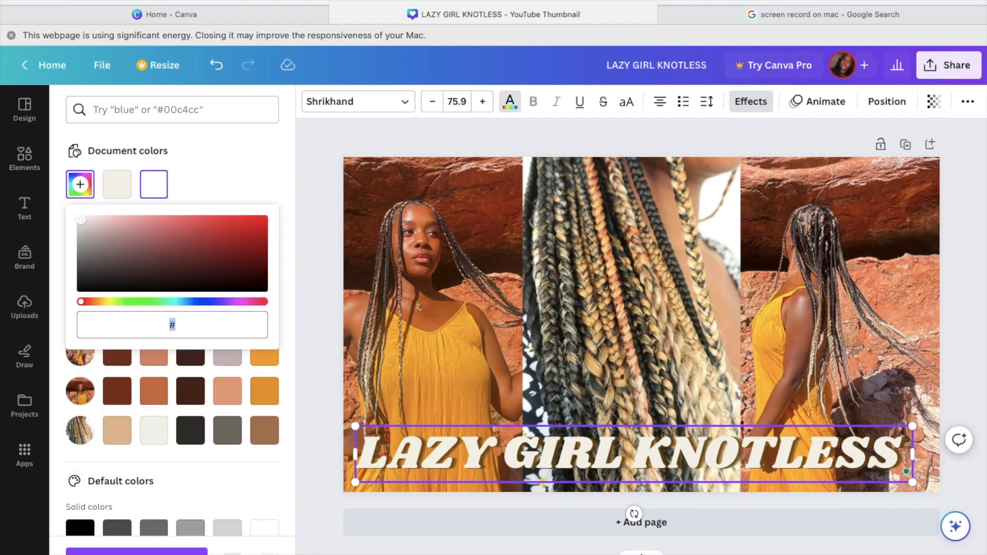
{"action": "right_click", "coordinate": [175, 326]}
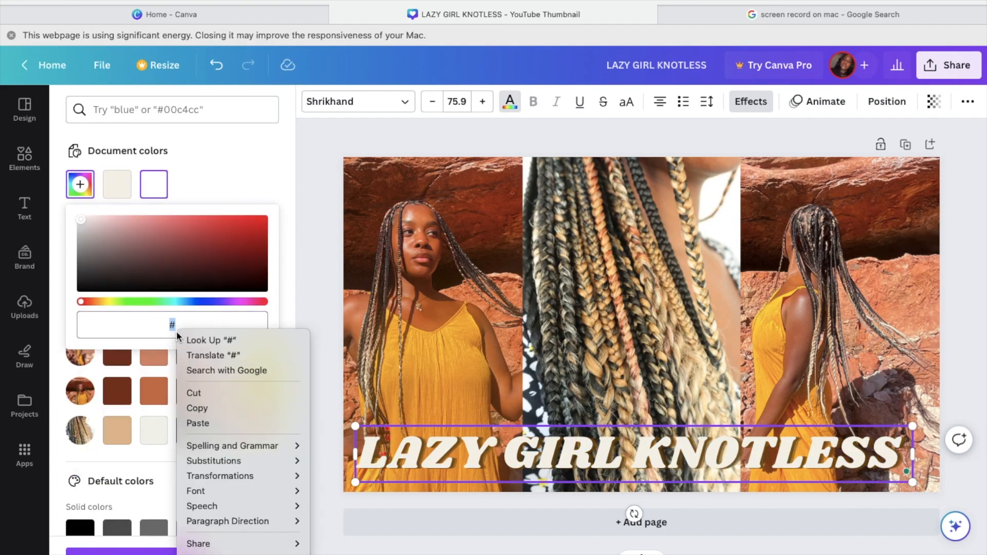
{"action": "left_click", "coordinate": [191, 426]}
Try the orange photo color #efa40a on the whole title text, then undo the recoloring
{"action": "left_click", "coordinate": [260, 355]}
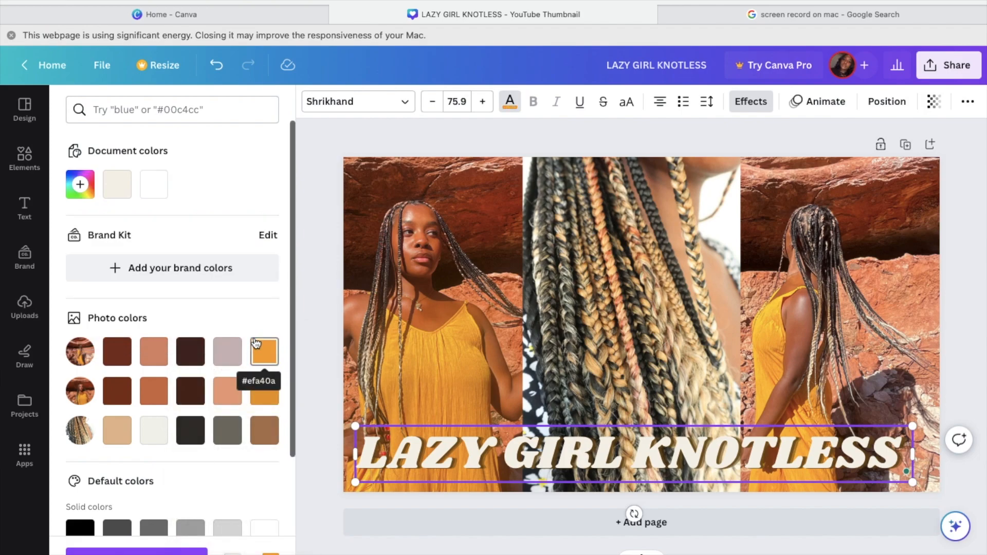
{"action": "triple_click", "coordinate": [413, 446]}
{"action": "left_click", "coordinate": [271, 362]}
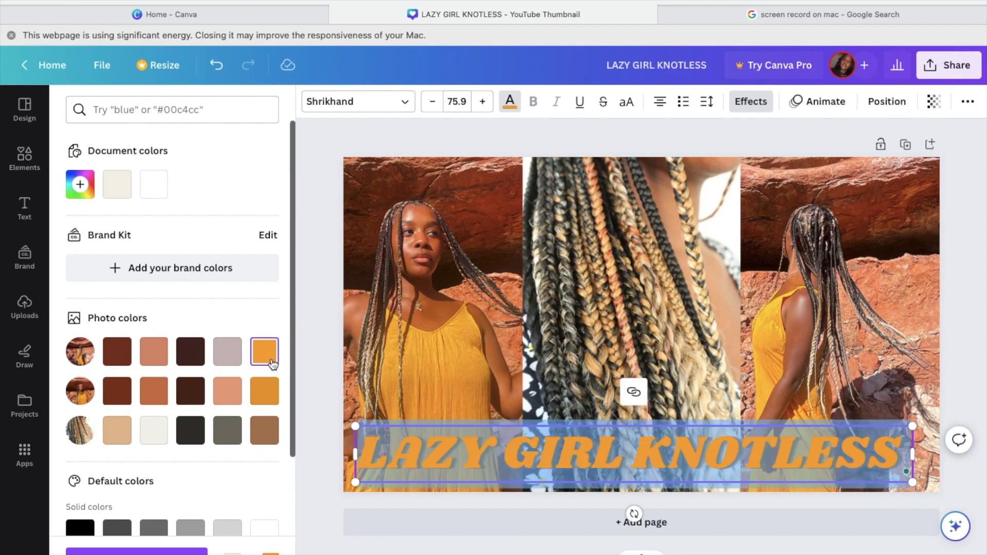
{"action": "key", "text": "Escape"}
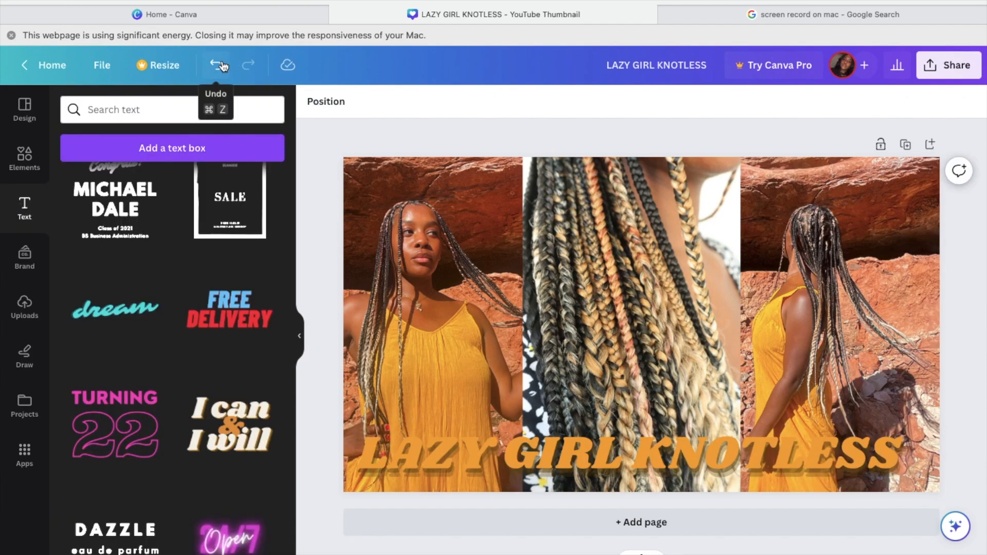
{"action": "left_click", "coordinate": [216, 65]}
{"action": "left_click", "coordinate": [220, 65]}
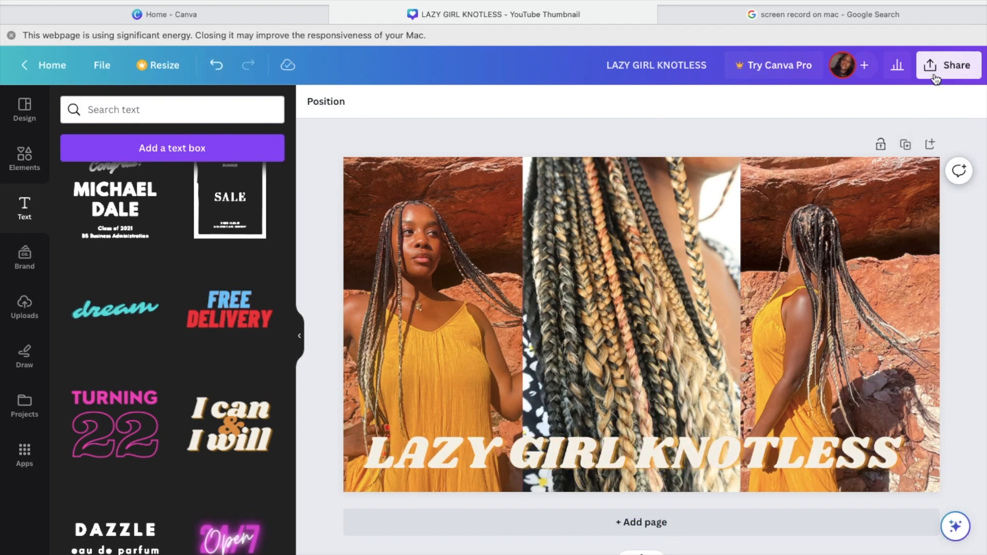
Open the download settings for the finished thumbnail
{"action": "left_click", "coordinate": [953, 65]}
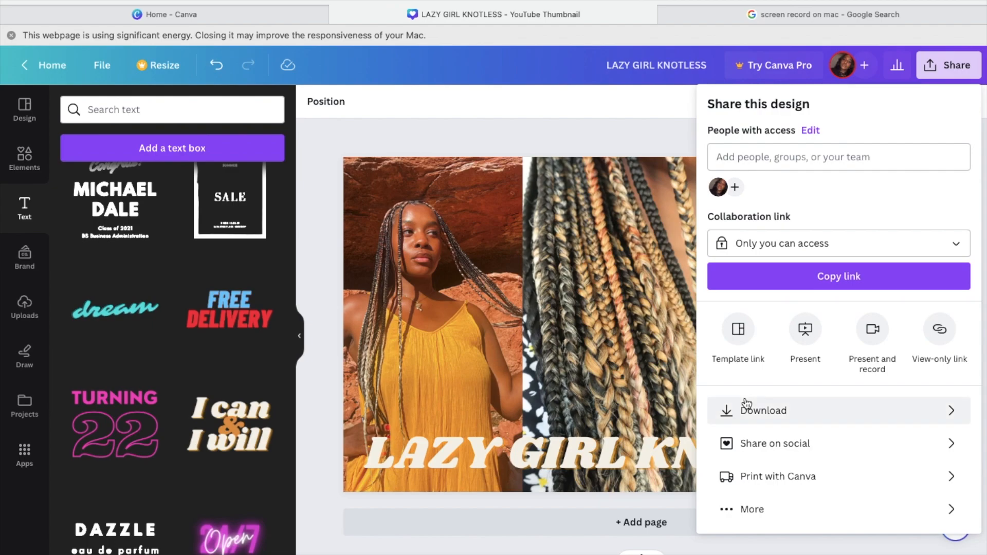
{"action": "left_click", "coordinate": [746, 420]}
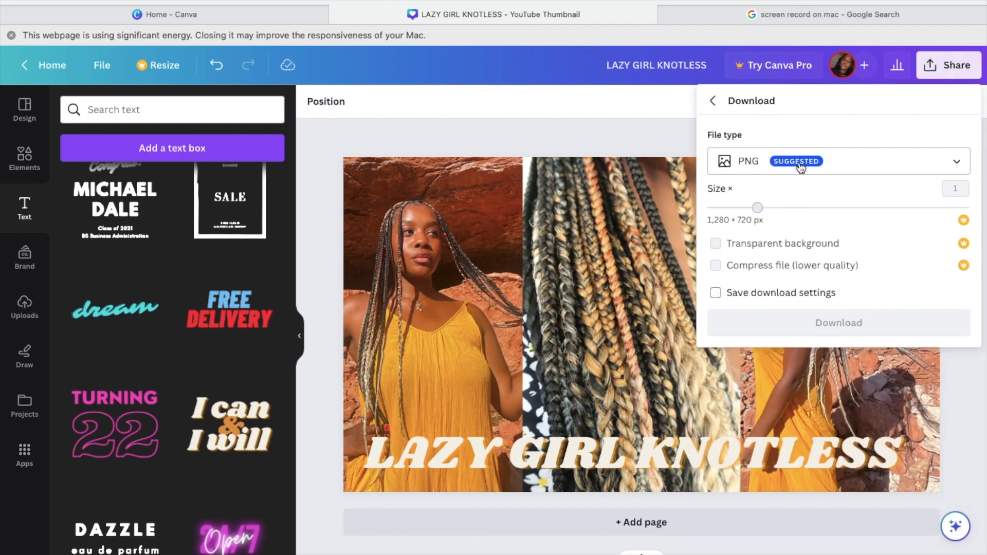